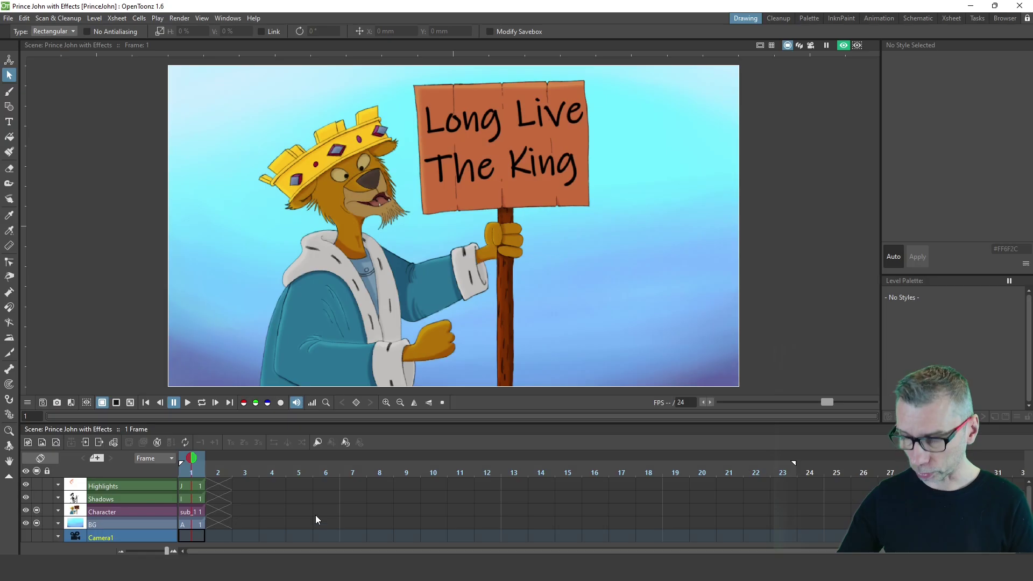
Step: Turn on Camera Stand view, hide and reshow the BG column, then select Character frame 1
{"action": "left_click", "coordinate": [843, 45]}
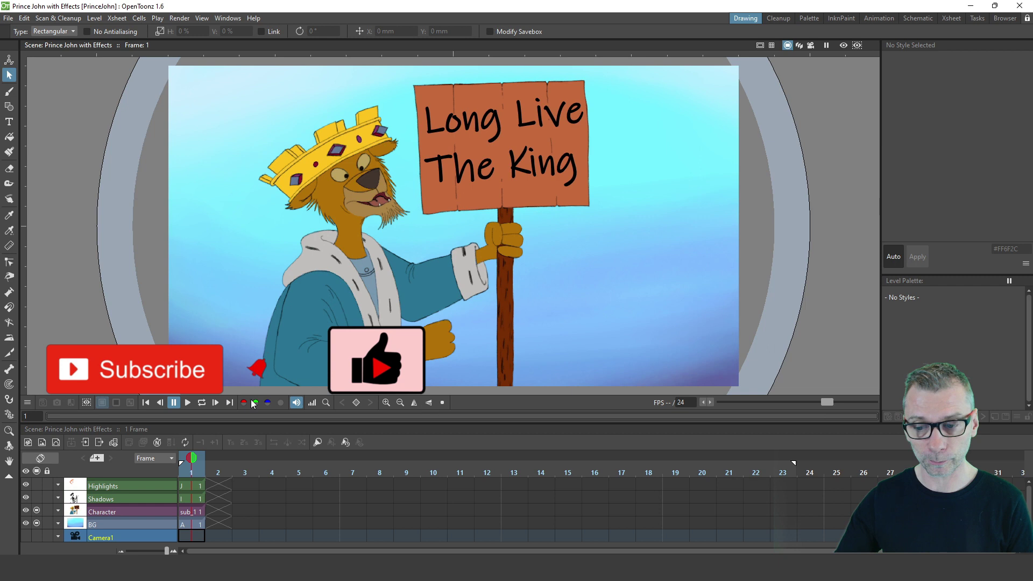
{"action": "left_click", "coordinate": [37, 524]}
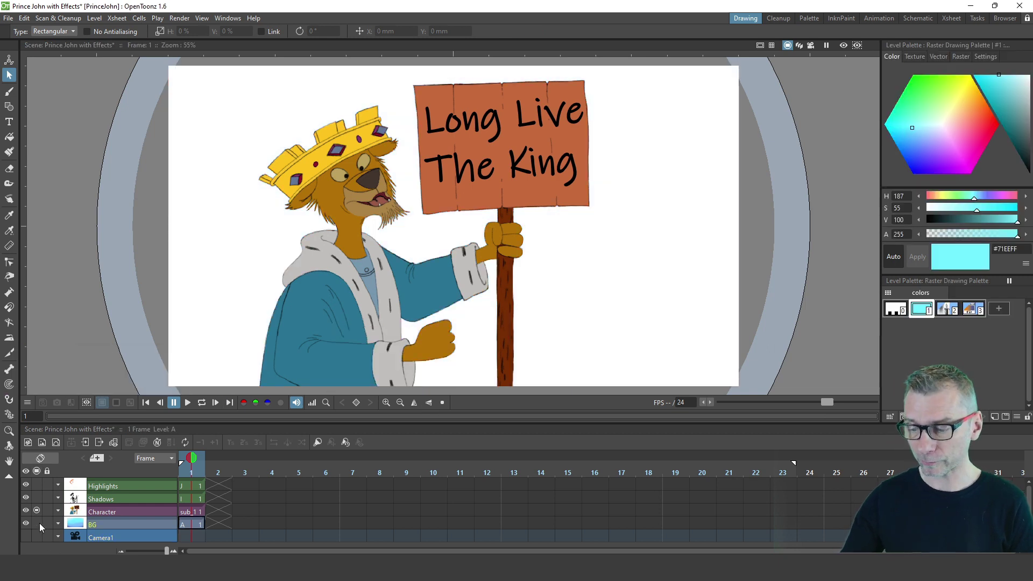
{"action": "left_click", "coordinate": [35, 522]}
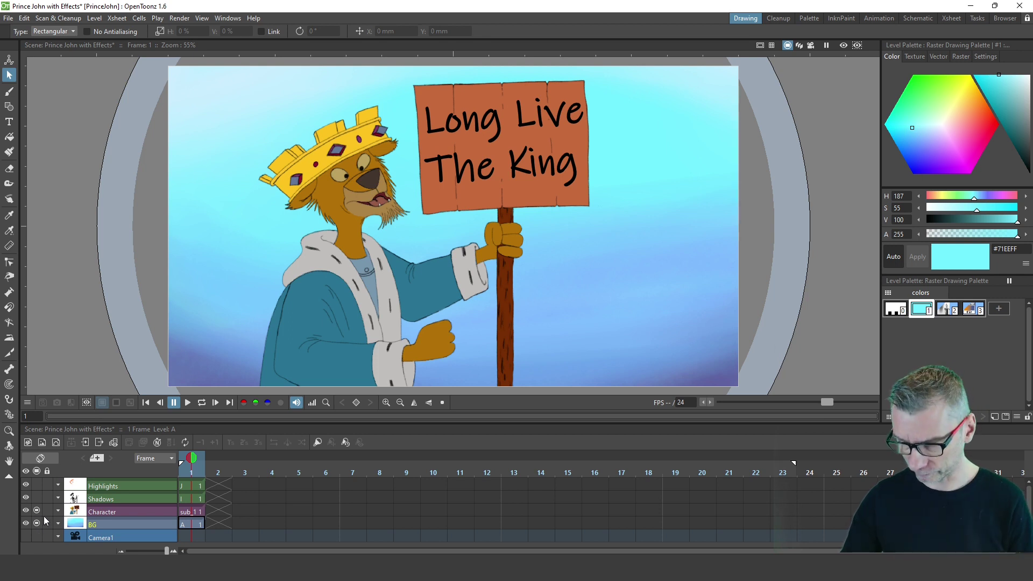
{"action": "left_click", "coordinate": [101, 514]}
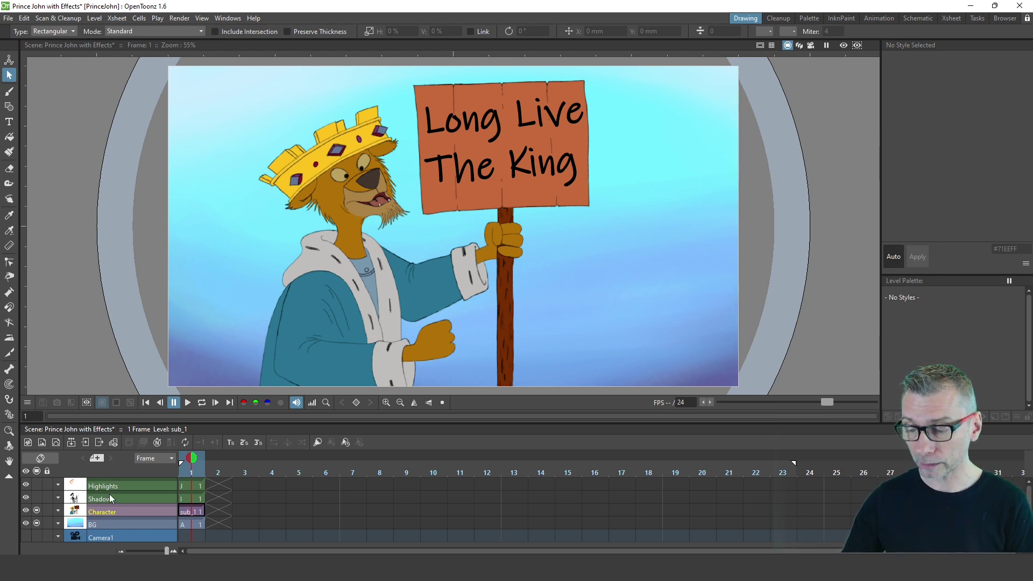
{"action": "left_click", "coordinate": [188, 509]}
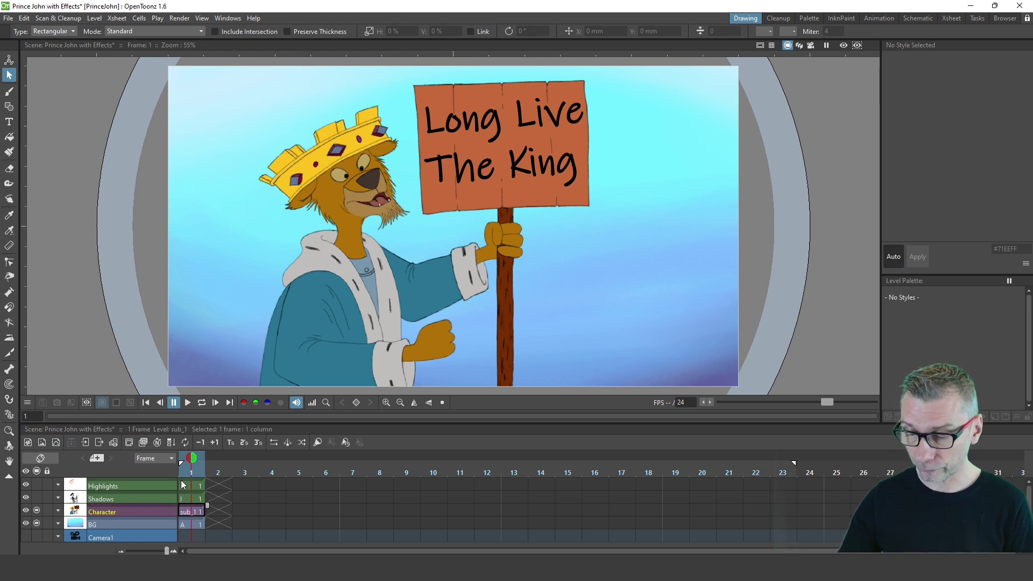
{"action": "left_click", "coordinate": [83, 443]}
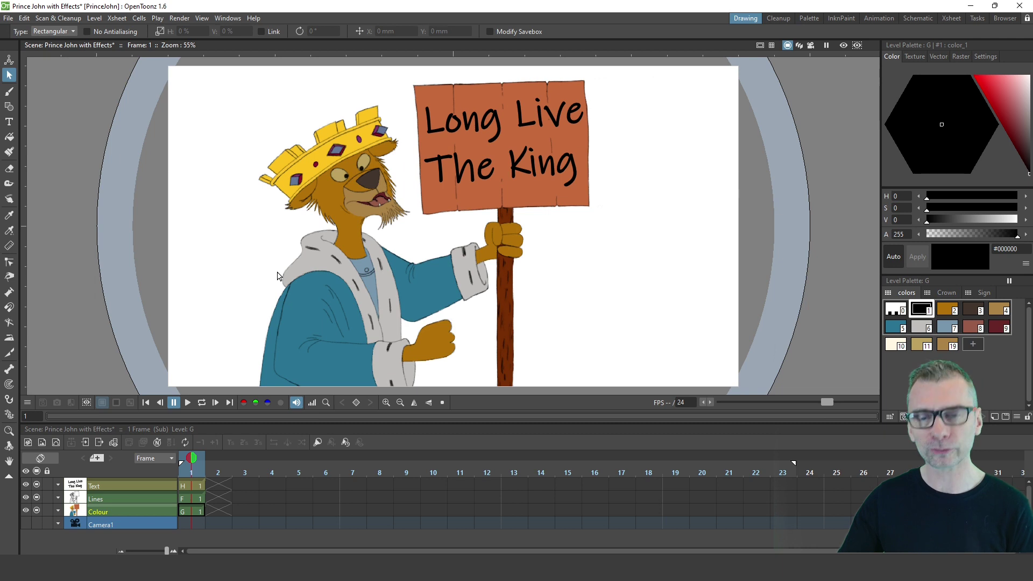
{"action": "left_click", "coordinate": [188, 497]}
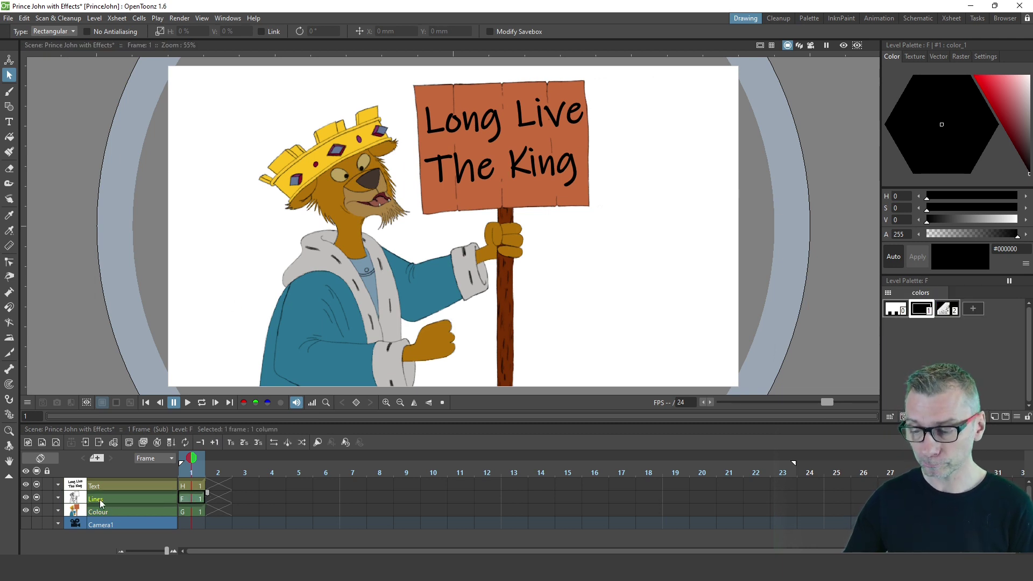
{"action": "left_click", "coordinate": [34, 498]}
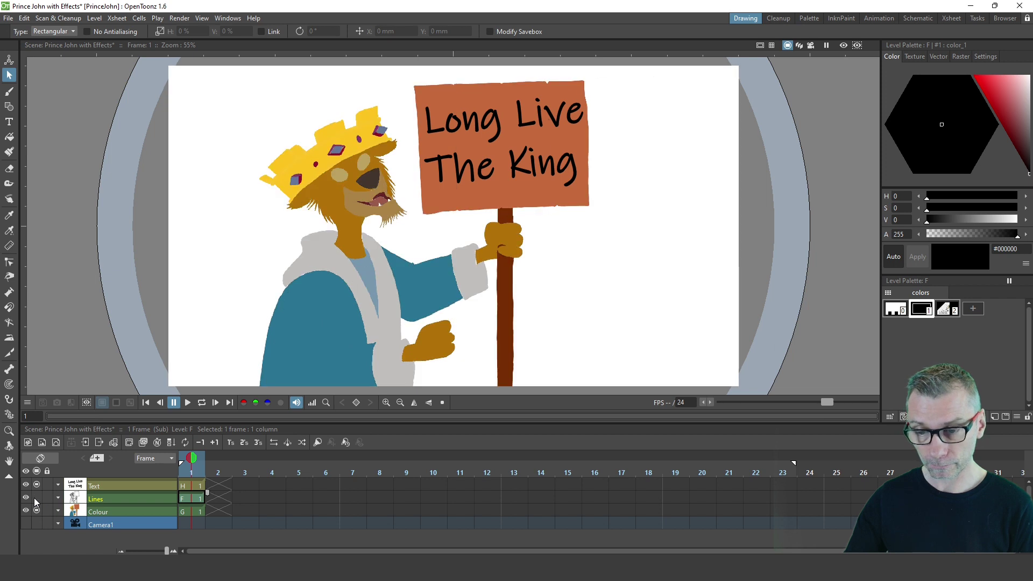
{"action": "left_click", "coordinate": [34, 498]}
{"action": "left_click", "coordinate": [192, 508]}
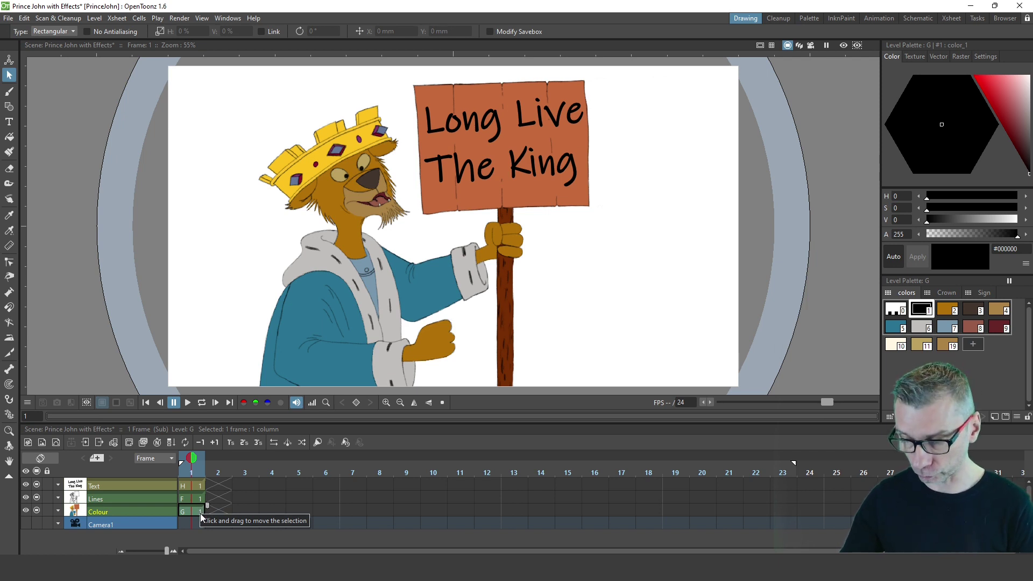
{"action": "left_click", "coordinate": [37, 484]}
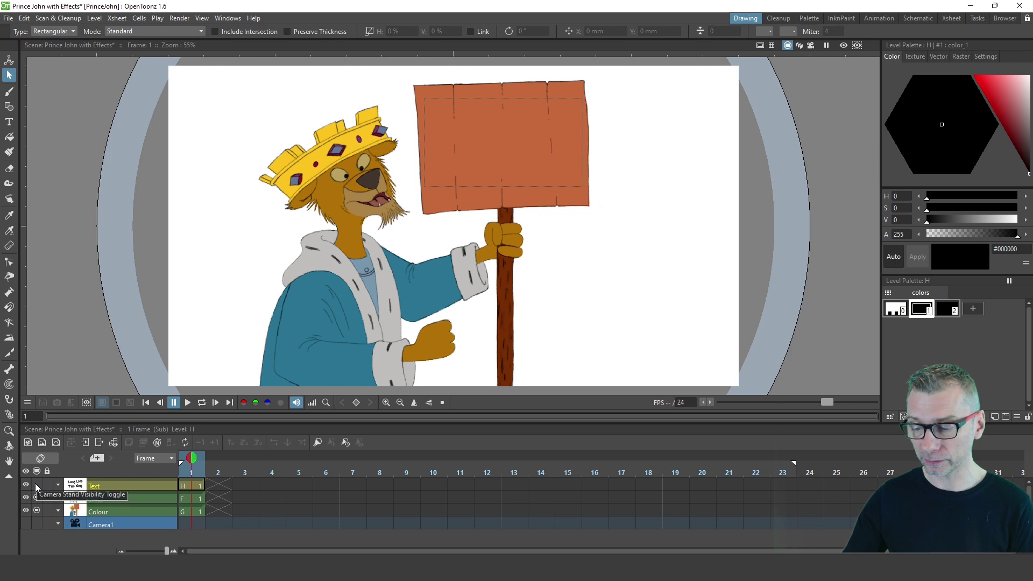
{"action": "left_click", "coordinate": [35, 484]}
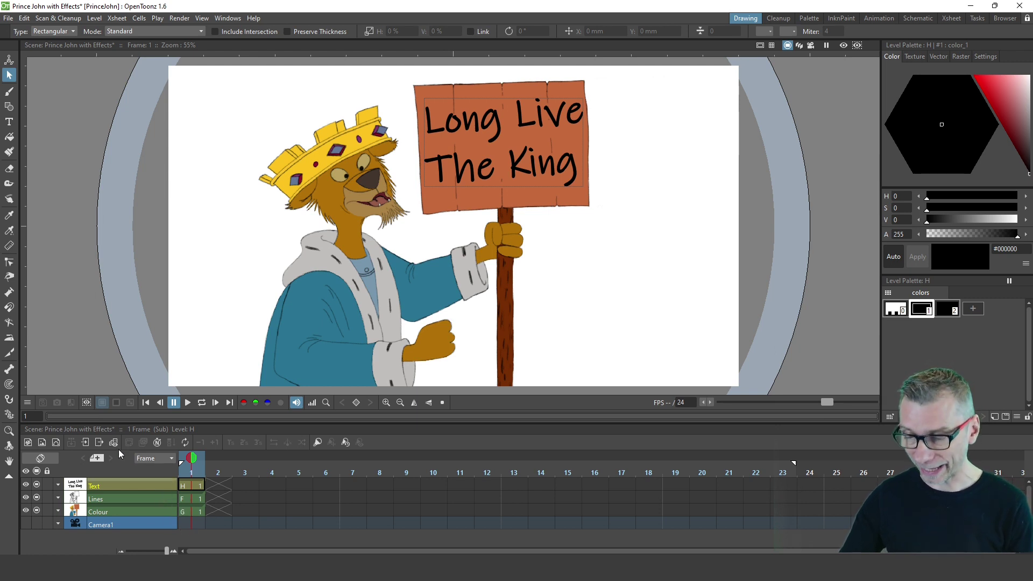
Step: Return to the main scene, select the Character frame 1 cell, and show the Highlights column
{"action": "left_click", "coordinate": [99, 442]}
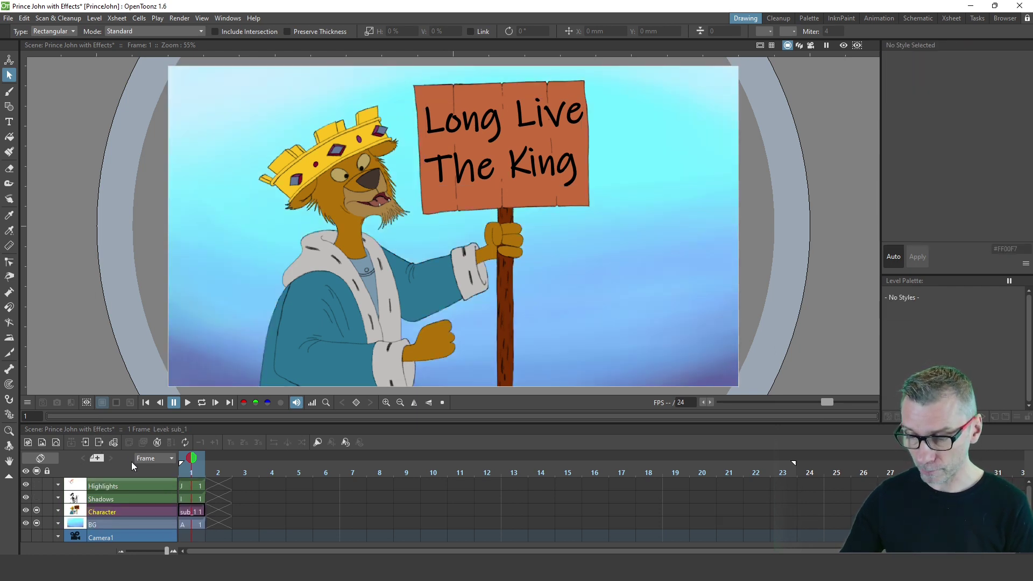
{"action": "left_click", "coordinate": [189, 509]}
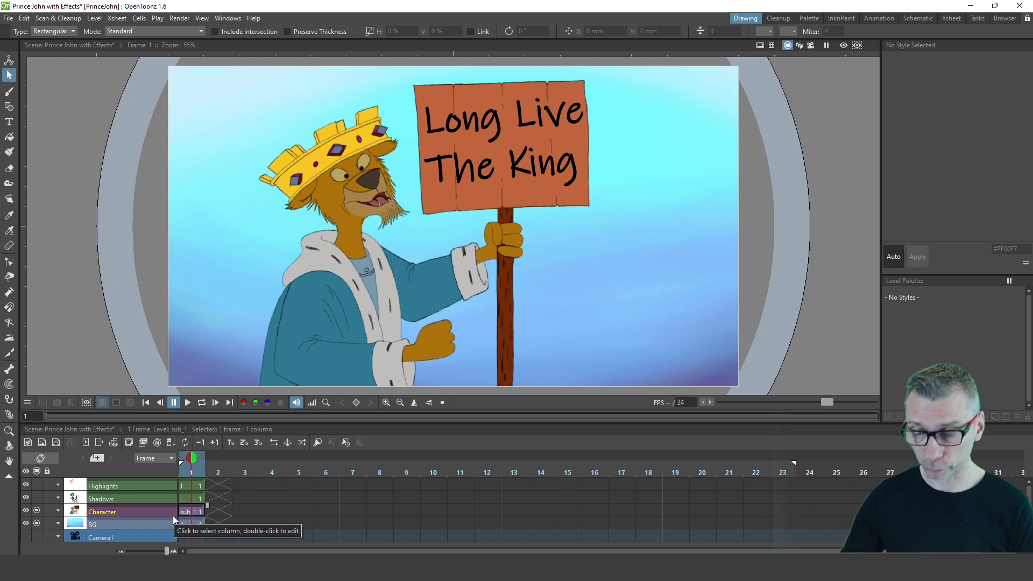
{"action": "left_click", "coordinate": [37, 482]}
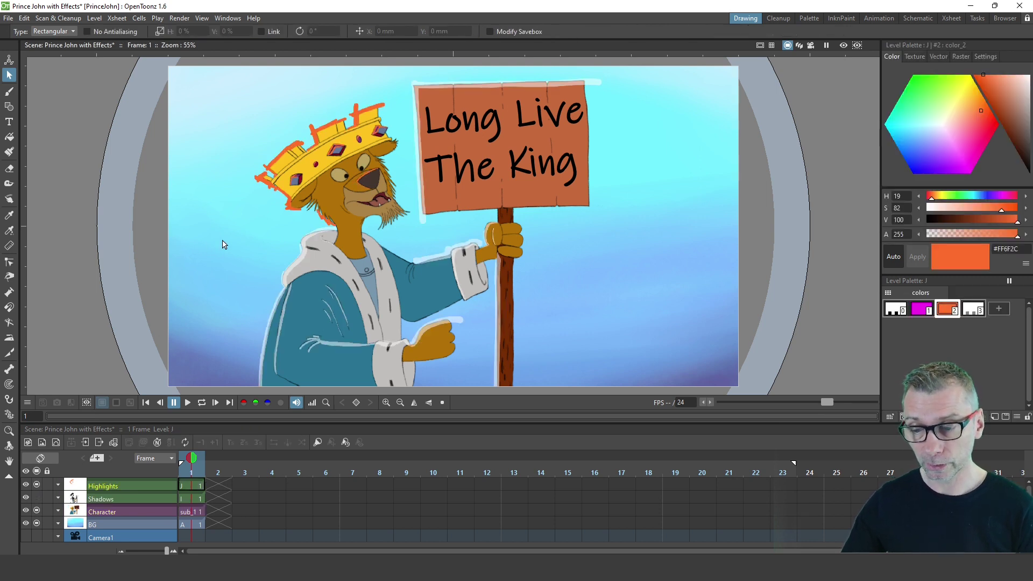
Step: Toggle the Highlights layer off and on twice to compare the highlight strokes
{"action": "scroll", "coordinate": [285, 182], "scroll_direction": "up", "scroll_amount": 4}
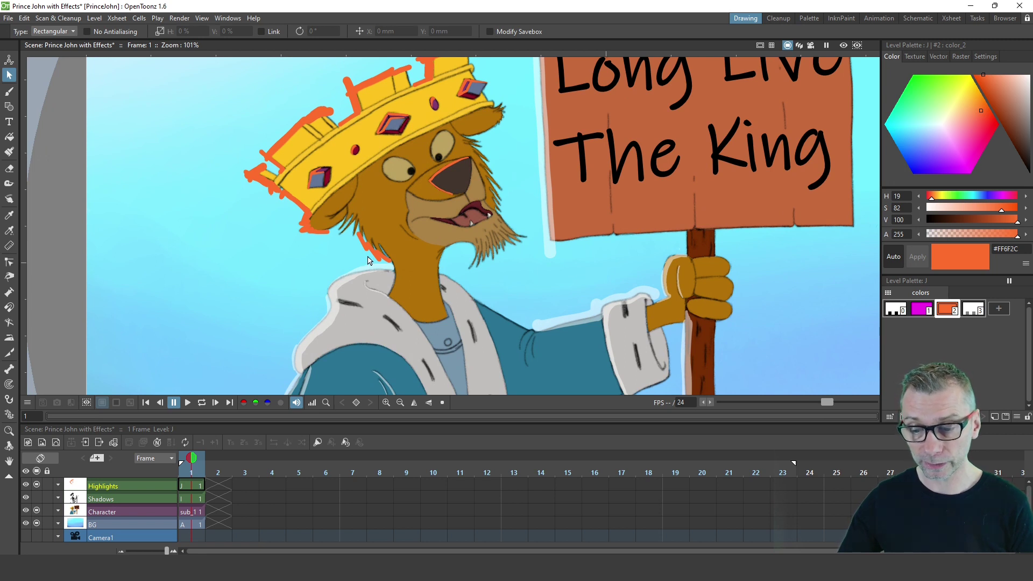
{"action": "scroll", "coordinate": [368, 260], "scroll_direction": "down", "scroll_amount": 4}
{"action": "scroll", "coordinate": [370, 181], "scroll_direction": "up", "scroll_amount": 3}
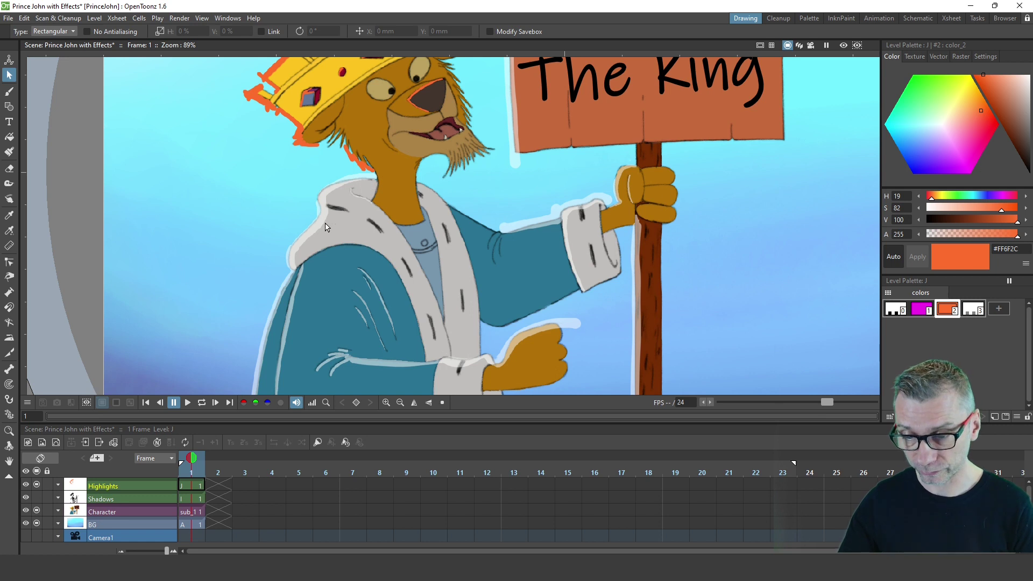
{"action": "left_click", "coordinate": [37, 486]}
{"action": "left_click", "coordinate": [37, 487]}
{"action": "left_click", "coordinate": [39, 487]}
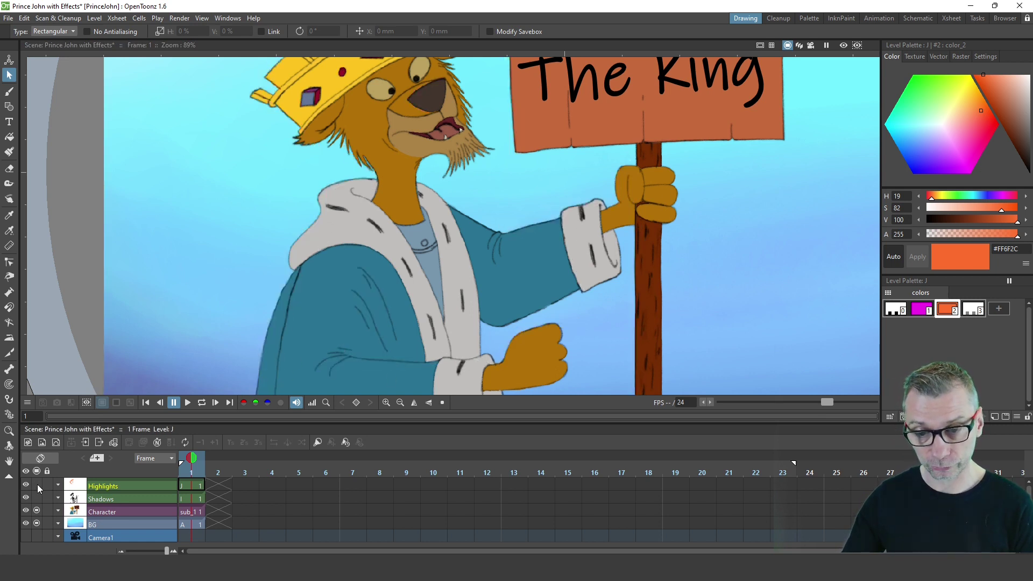
{"action": "left_click", "coordinate": [36, 486]}
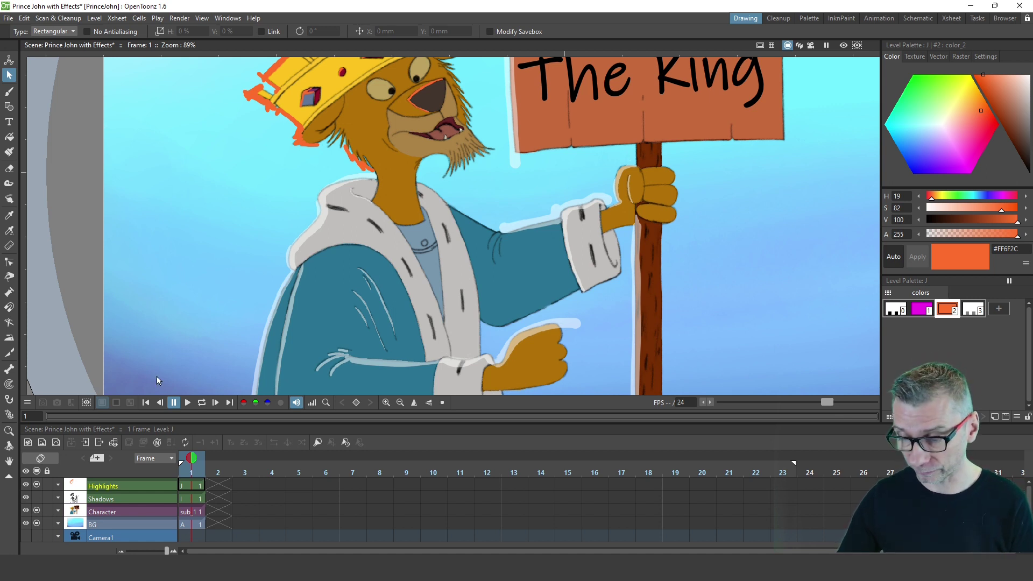
Step: Show the Shadows column and toggle the rendered Preview on and off
{"action": "left_click", "coordinate": [36, 496]}
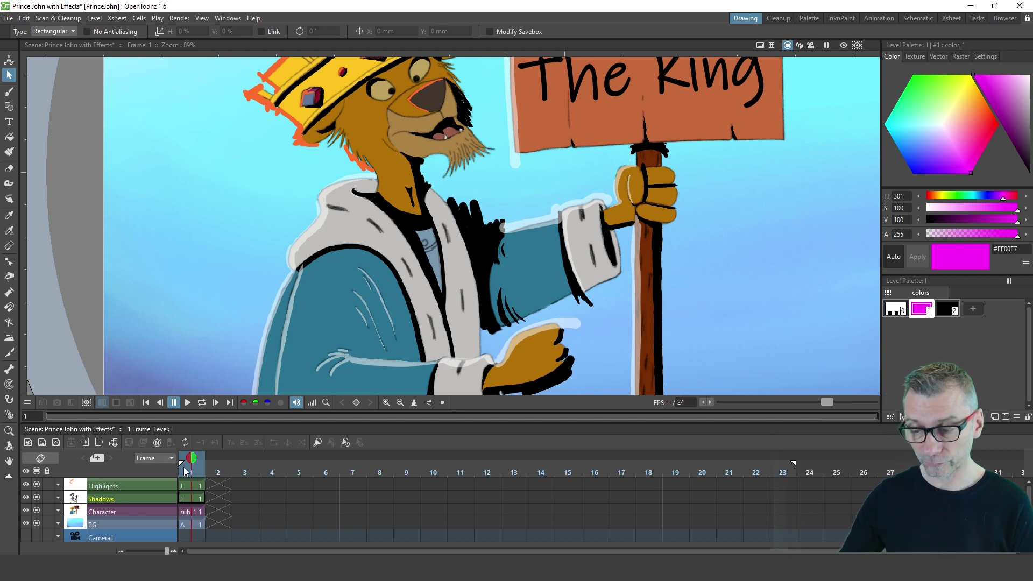
{"action": "left_click", "coordinate": [843, 46]}
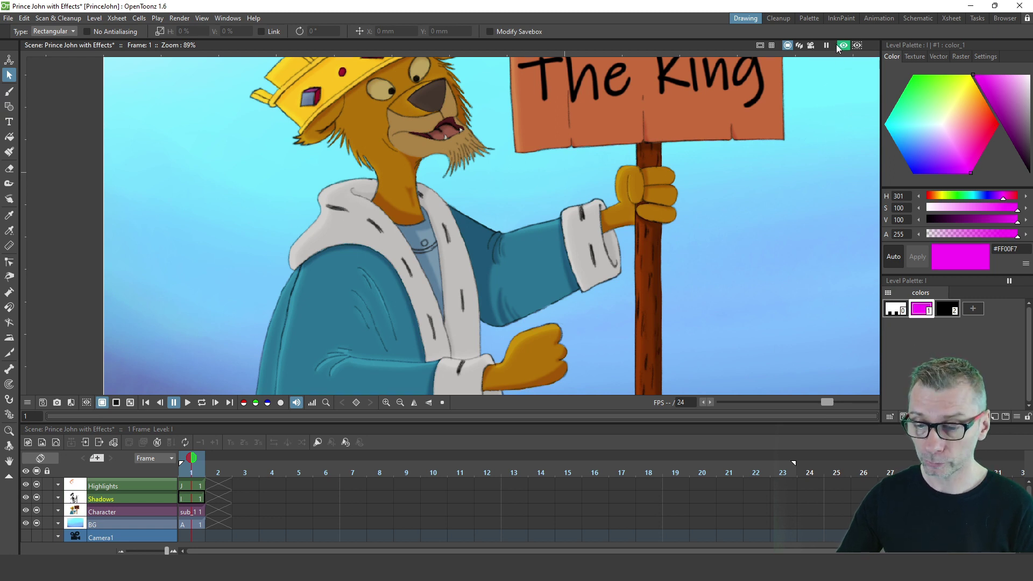
{"action": "left_click", "coordinate": [844, 46]}
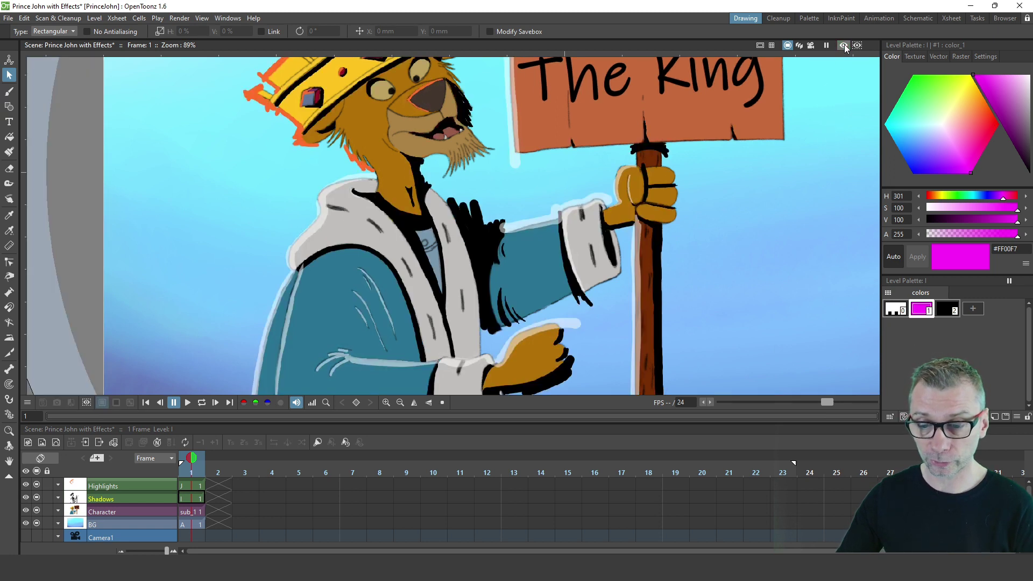
Step: Lower the Shadows opacity to 21% and zoom in to inspect the arm's shadows
{"action": "left_click", "coordinate": [59, 498]}
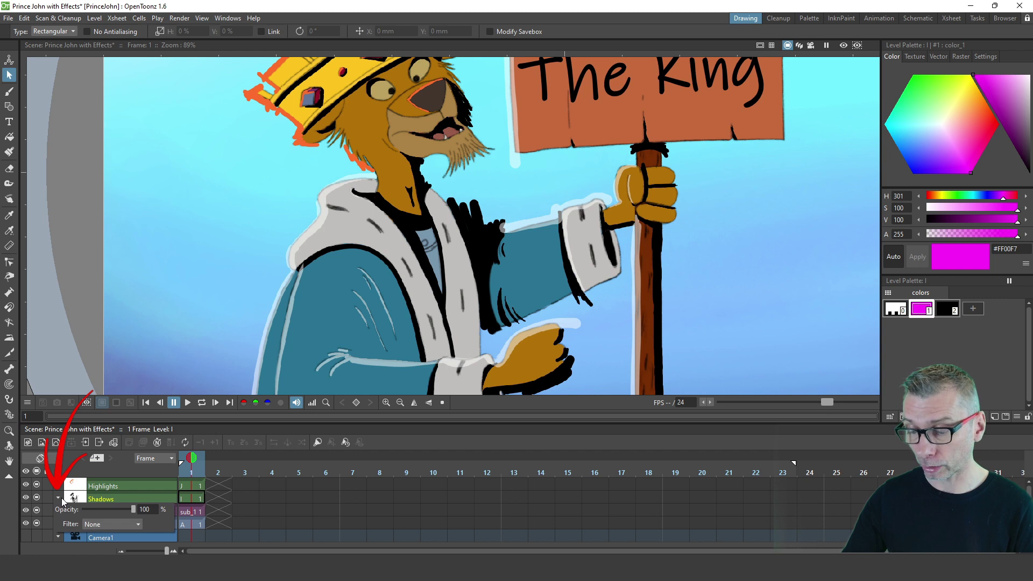
{"action": "left_click_drag", "start_coordinate": [133, 508], "coordinate": [128, 511]}
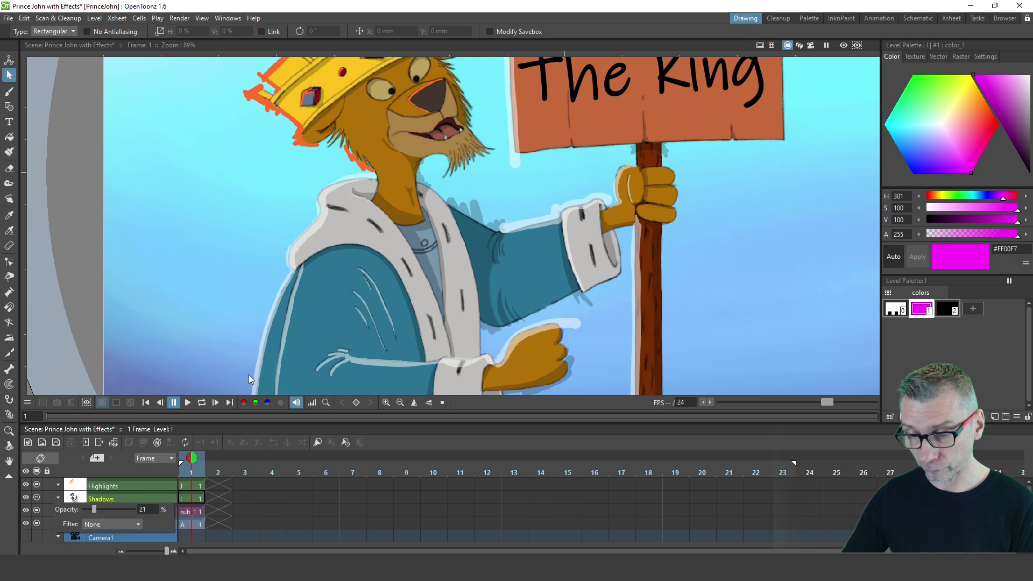
{"action": "left_click", "coordinate": [482, 269]}
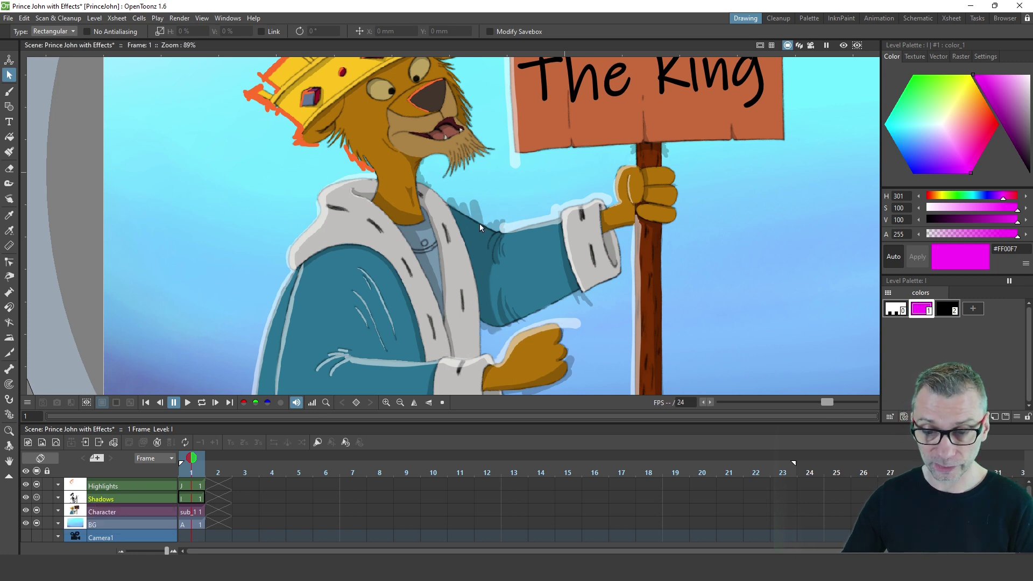
{"action": "scroll", "coordinate": [479, 224], "scroll_direction": "up", "scroll_amount": 6}
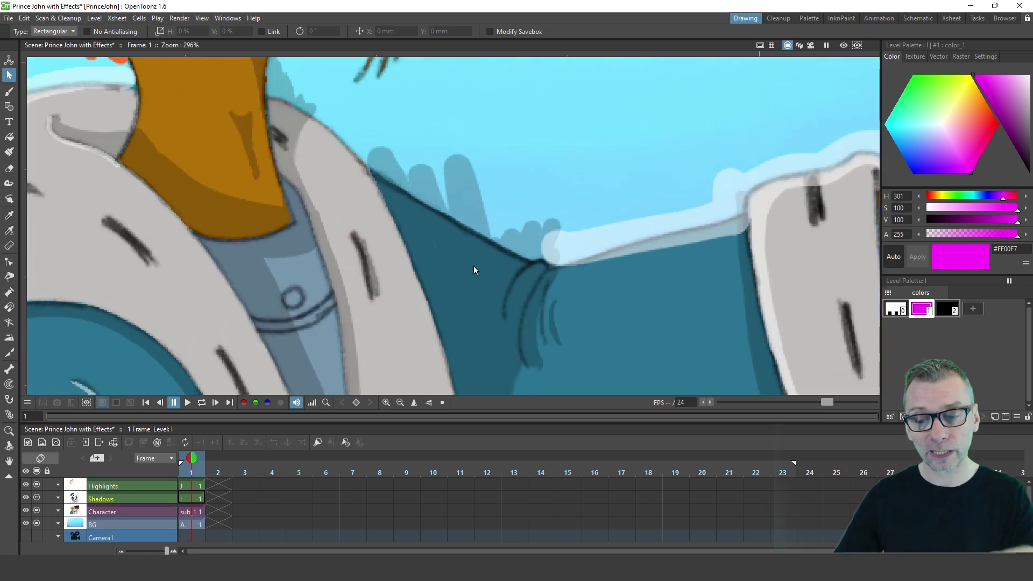
{"action": "scroll", "coordinate": [473, 265], "scroll_direction": "down", "scroll_amount": 1}
{"action": "left_click_drag", "start_coordinate": [510, 291], "coordinate": [453, 134]}
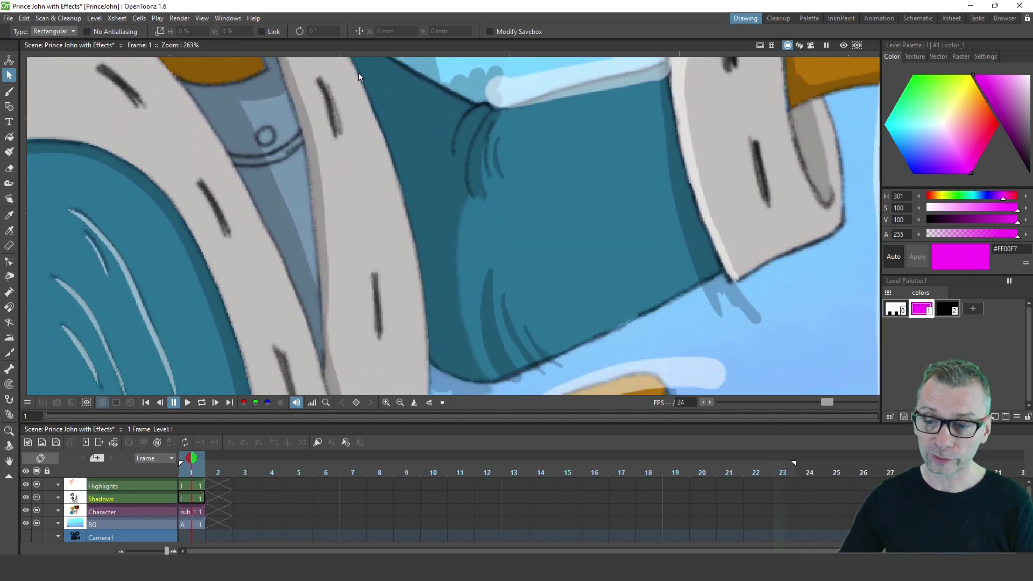
{"action": "scroll", "coordinate": [438, 366], "scroll_direction": "down", "scroll_amount": 4}
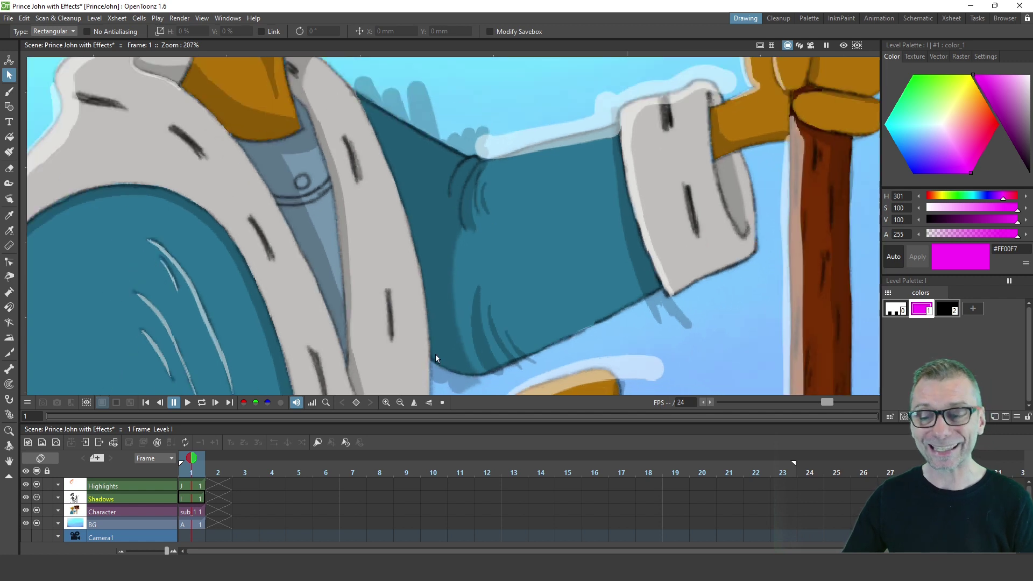
{"action": "scroll", "coordinate": [384, 329], "scroll_direction": "down", "scroll_amount": 3}
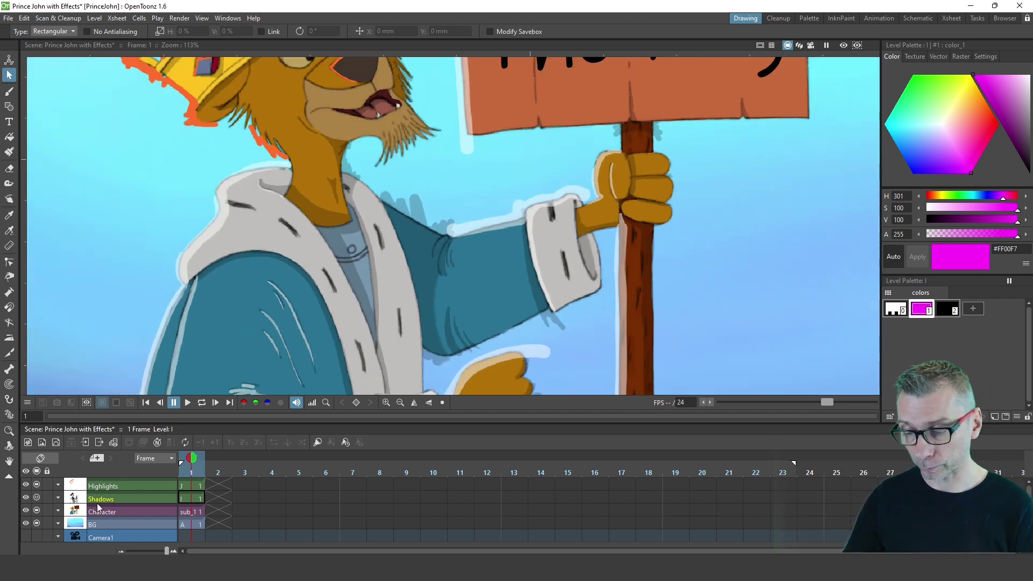
Step: Raise the Shadows opacity back so the shadow strokes are solid black
{"action": "left_click", "coordinate": [59, 500]}
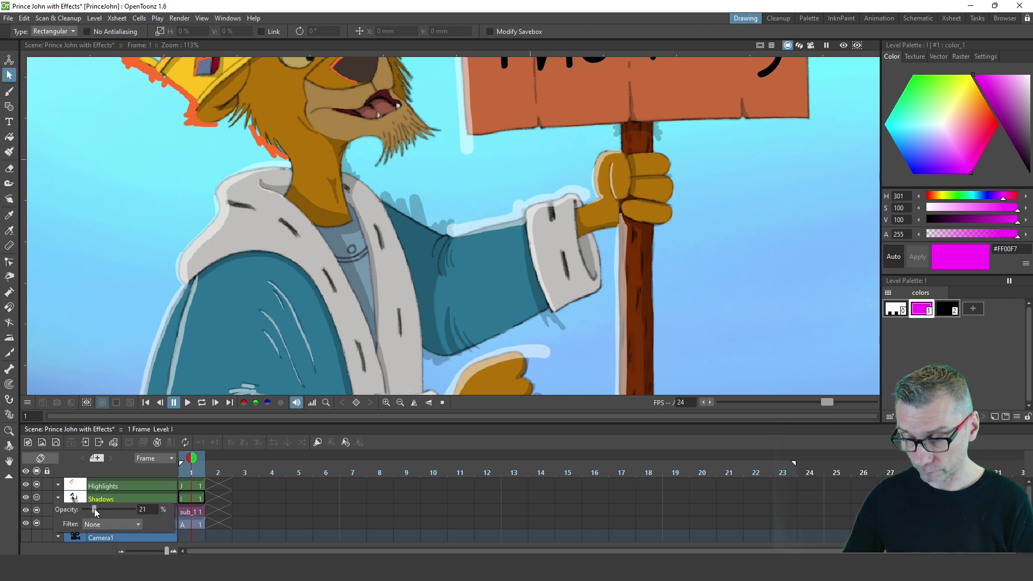
{"action": "left_click_drag", "start_coordinate": [95, 512], "coordinate": [145, 512]}
{"action": "left_click", "coordinate": [58, 497]}
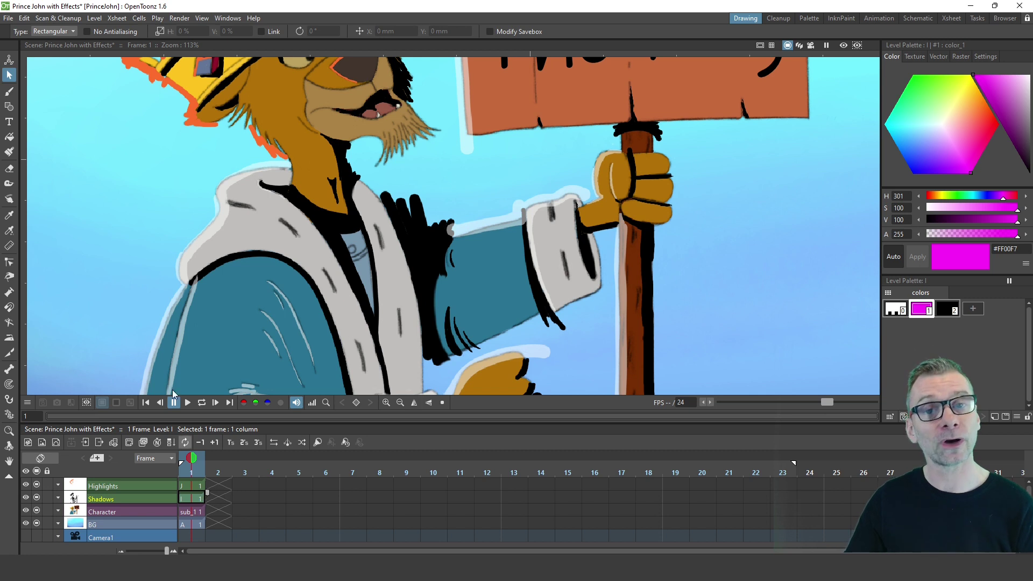
{"action": "left_click", "coordinate": [114, 19]}
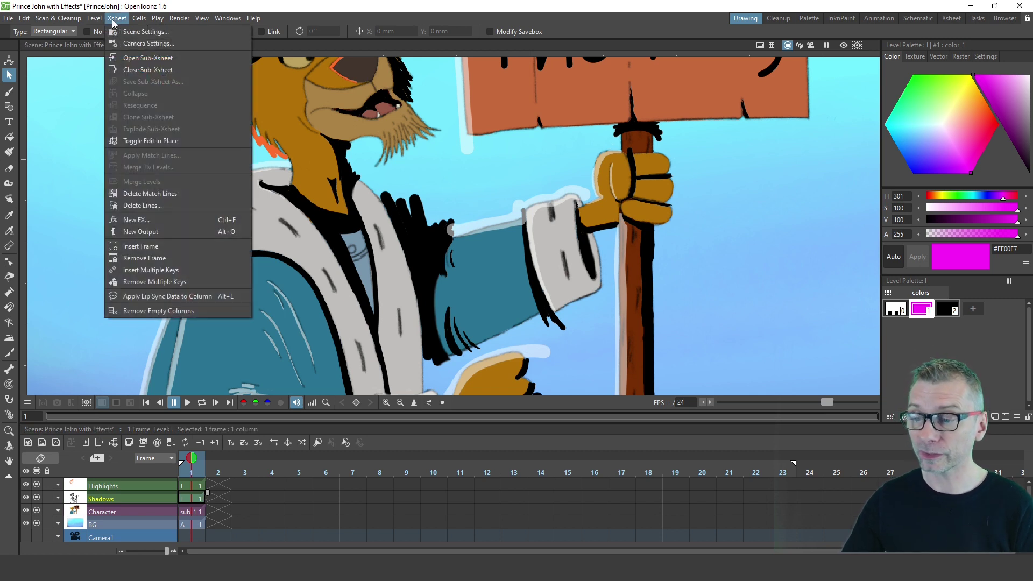
{"action": "left_click", "coordinate": [146, 34]}
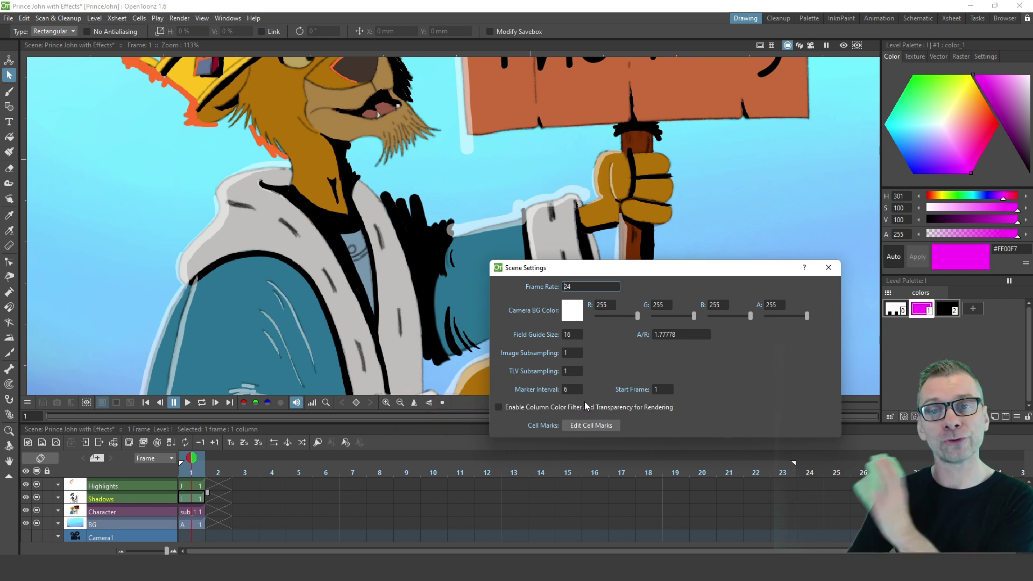
{"action": "left_click", "coordinate": [828, 267]}
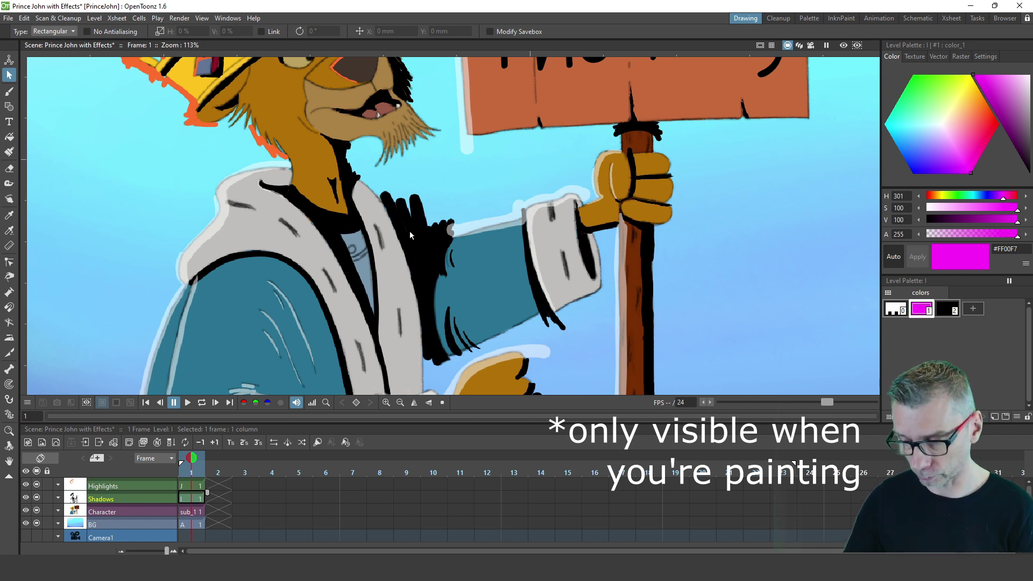
{"action": "scroll", "coordinate": [306, 328], "scroll_direction": "down", "scroll_amount": 4}
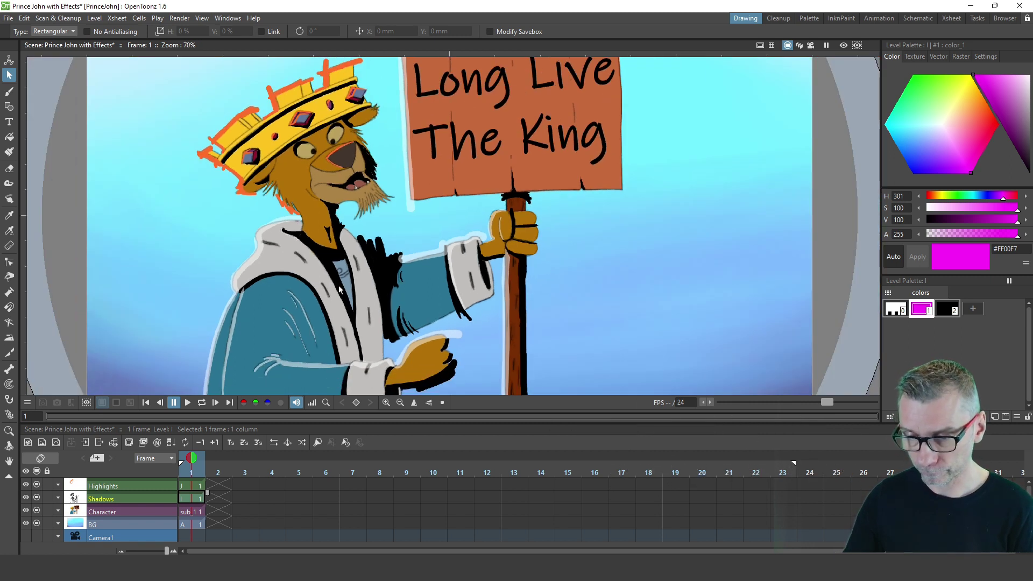
Step: In the Schematic room, reposition the Highlights, Shadows, Character and MatteIn01 nodes
{"action": "left_click", "coordinate": [918, 17]}
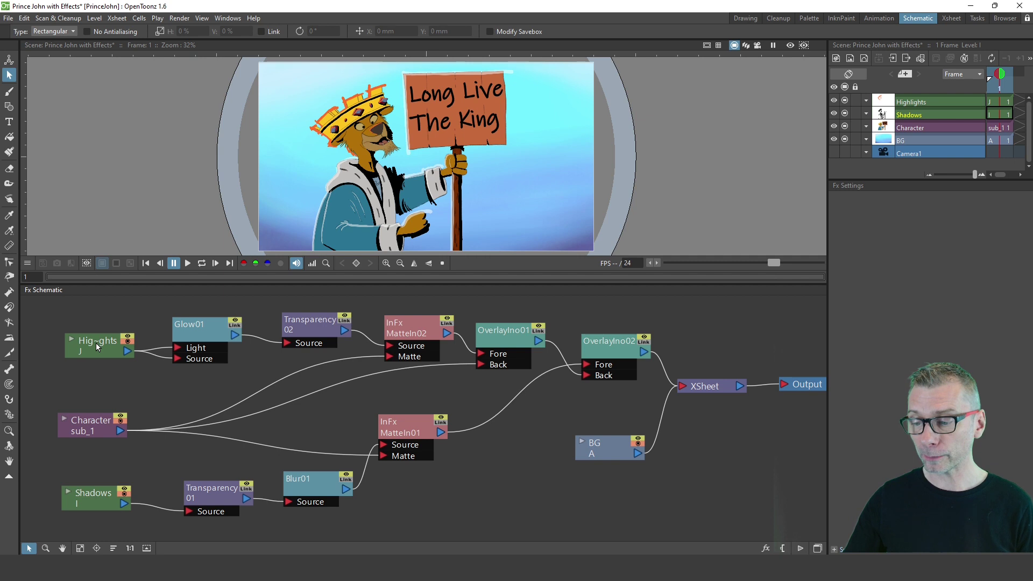
{"action": "left_click_drag", "start_coordinate": [96, 353], "coordinate": [87, 340]}
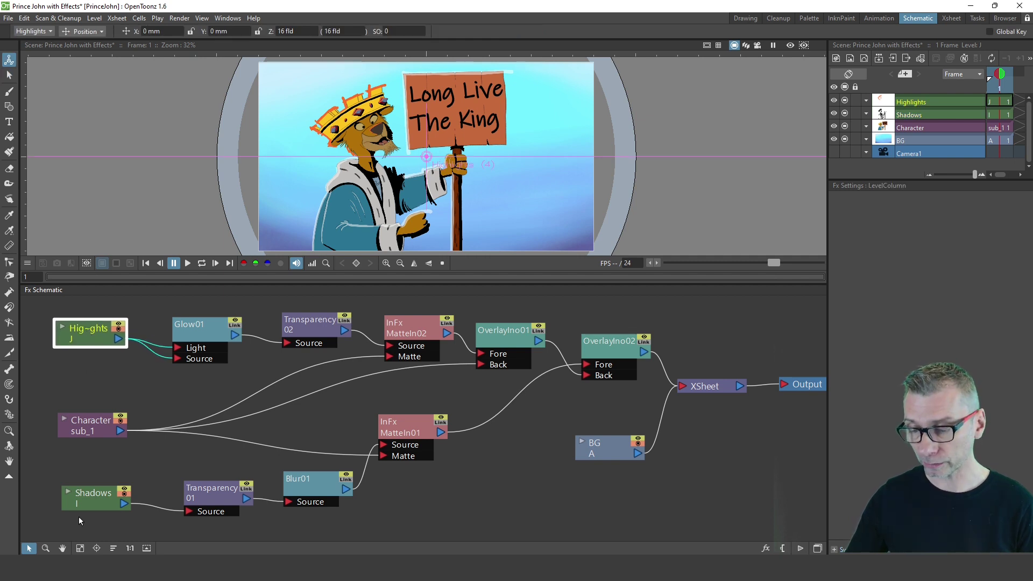
{"action": "left_click_drag", "start_coordinate": [94, 500], "coordinate": [75, 495]}
{"action": "left_click_drag", "start_coordinate": [114, 437], "coordinate": [124, 427]}
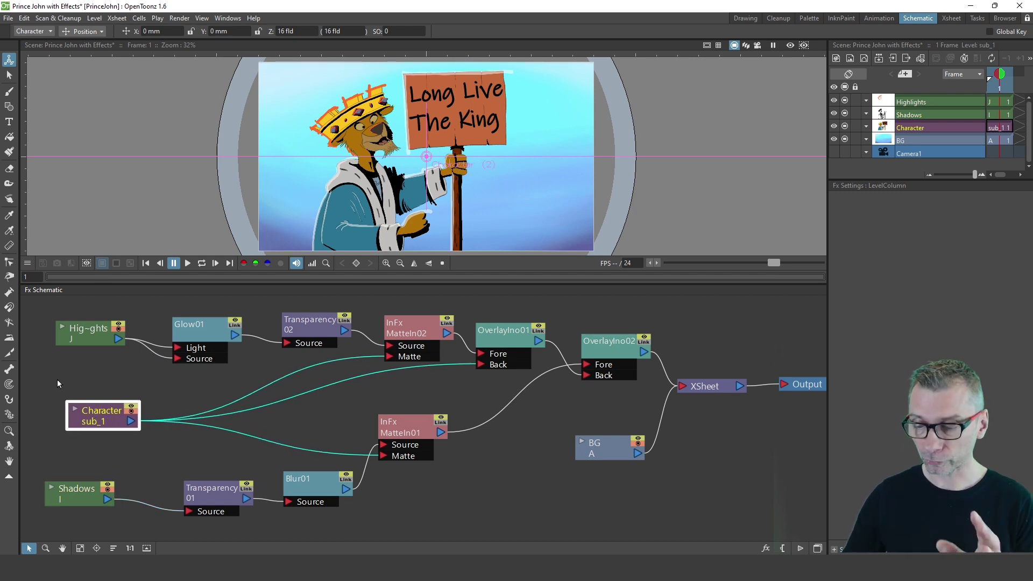
{"action": "left_click", "coordinate": [413, 428]}
{"action": "left_click_drag", "start_coordinate": [413, 427], "coordinate": [407, 419]}
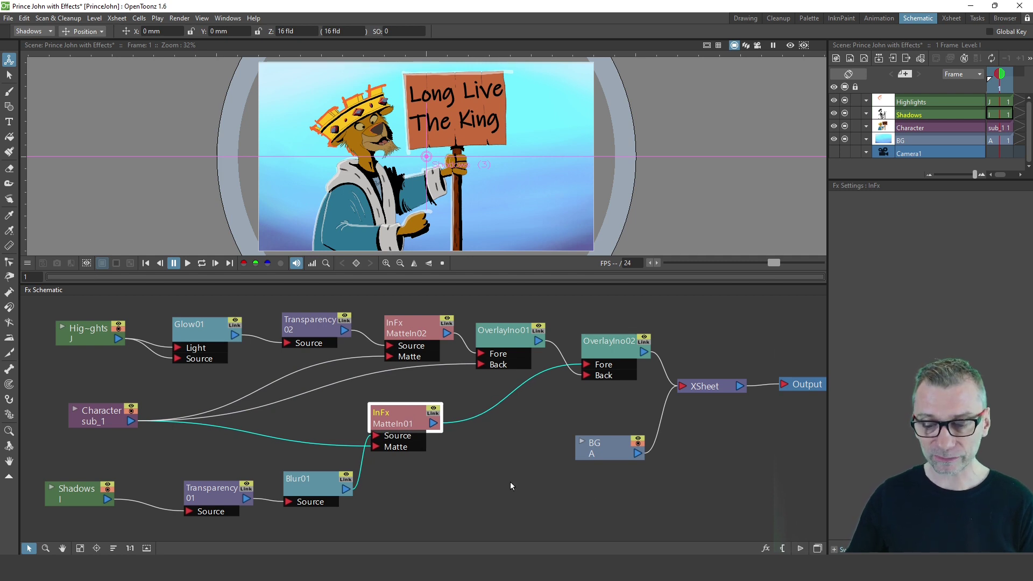
{"action": "left_click", "coordinate": [765, 548]}
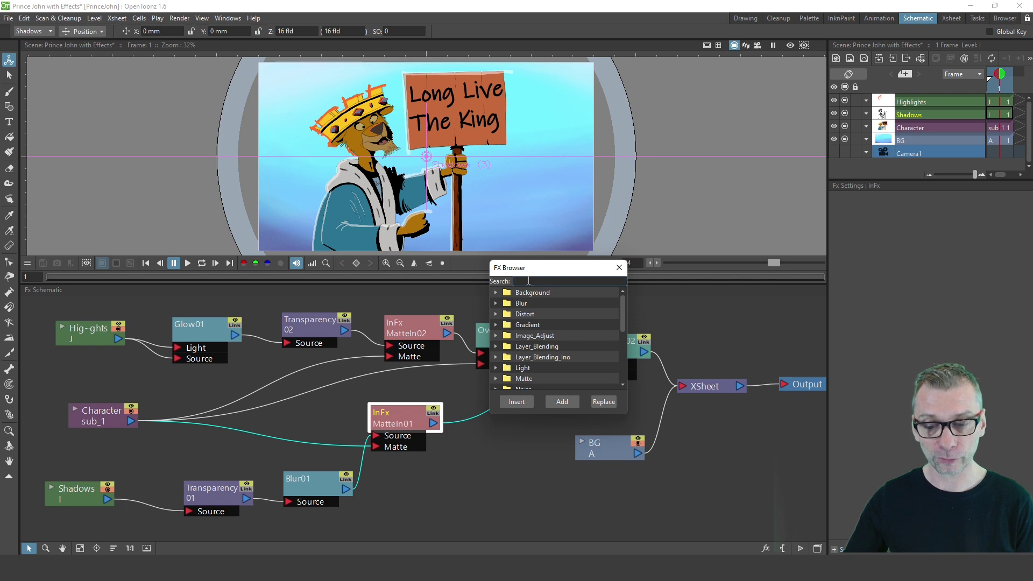
Step: Search the FX Browser for 'matte', select Matte Out, and close it without adding anything
{"action": "type", "text": "m"}
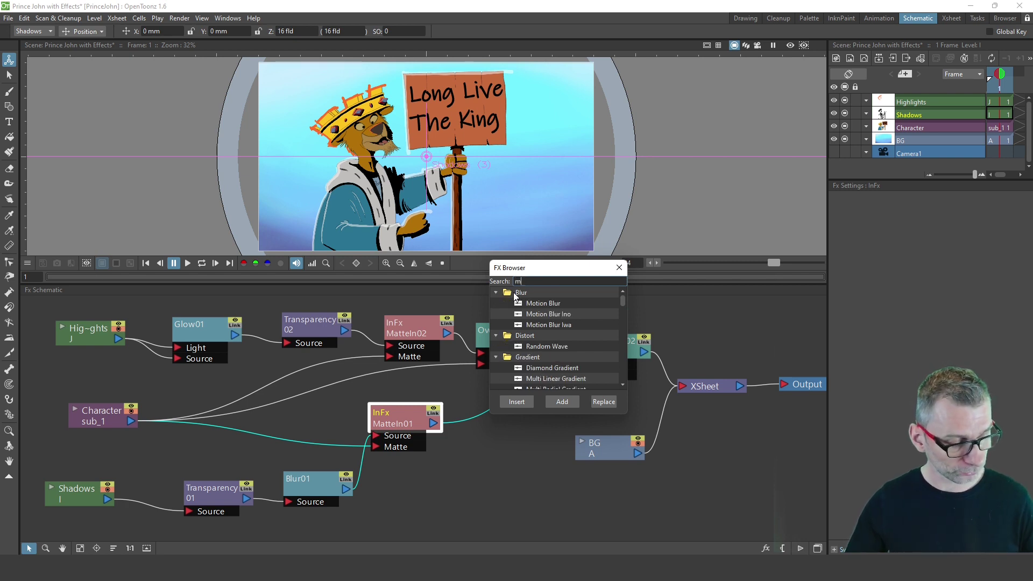
{"action": "type", "text": "atte"}
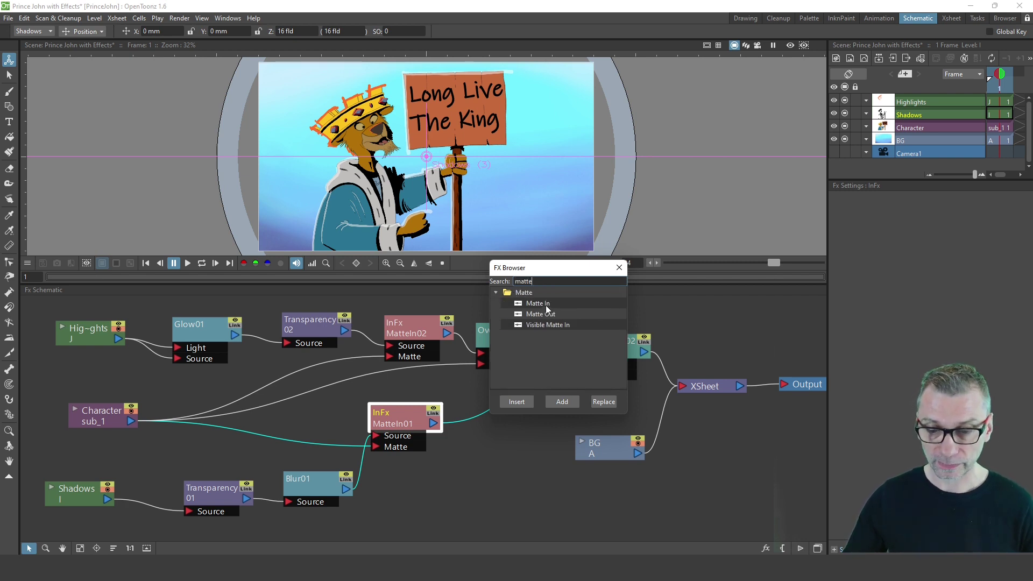
{"action": "left_click", "coordinate": [549, 315]}
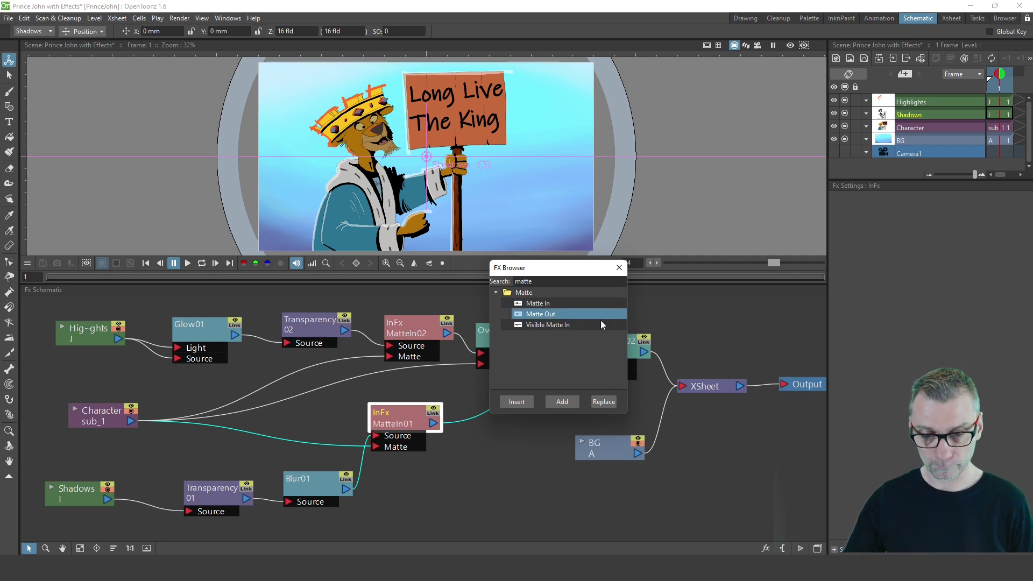
{"action": "left_click", "coordinate": [619, 268]}
Step: Browse the Add FX > Matte menu and dismiss it without adding an effect
{"action": "right_click", "coordinate": [466, 386]}
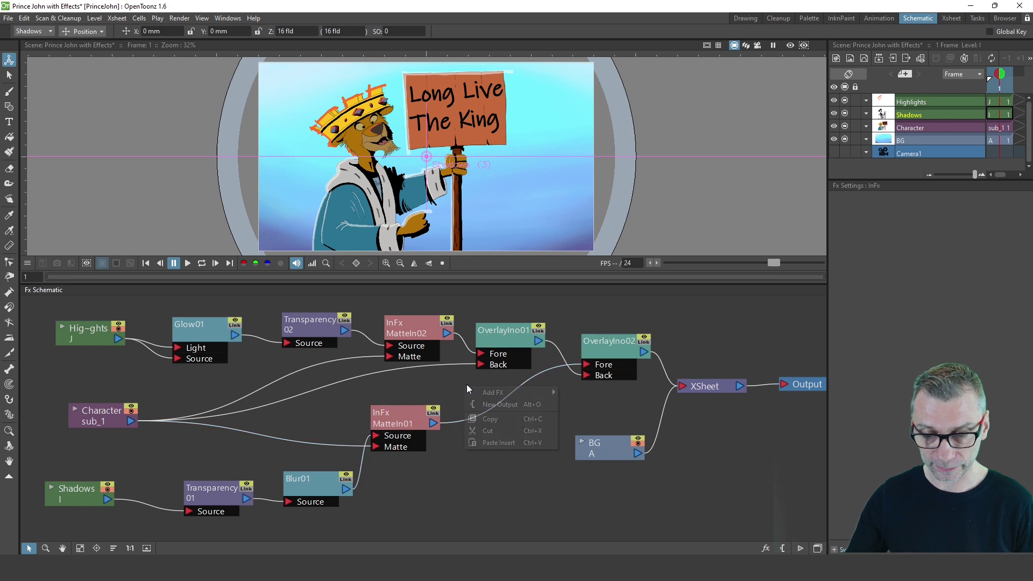
{"action": "mouse_move", "coordinate": [499, 391]}
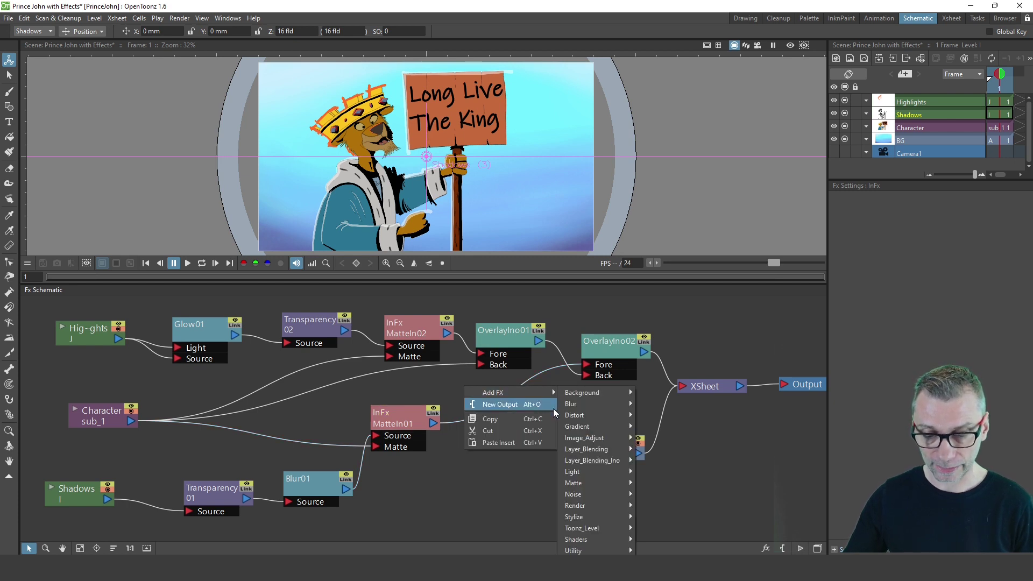
{"action": "mouse_move", "coordinate": [589, 483]}
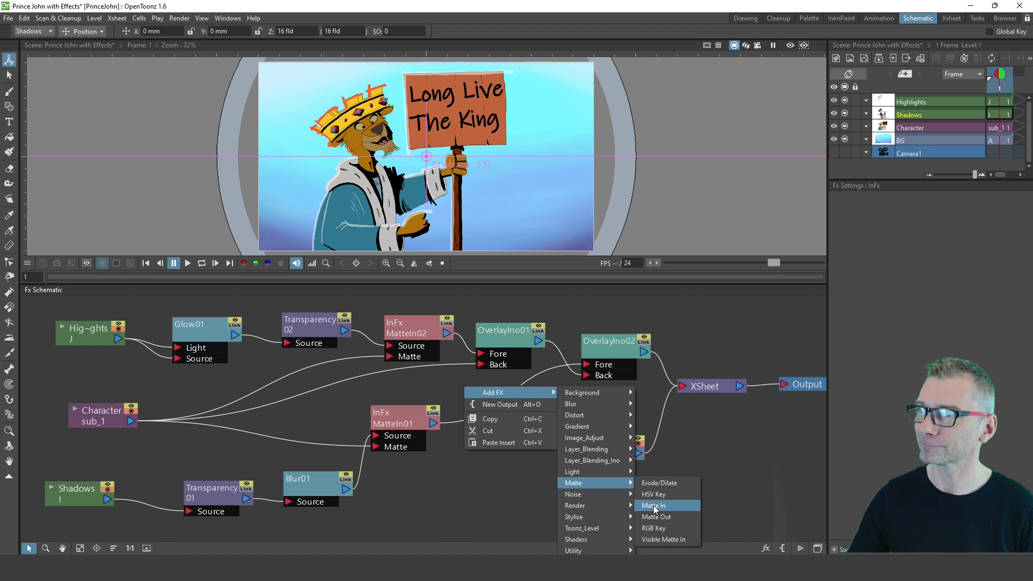
{"action": "left_click", "coordinate": [494, 491]}
Step: Reposition the MatteIn01, Shadows and Character nodes in the Fx Schematic
{"action": "left_click", "coordinate": [406, 414]}
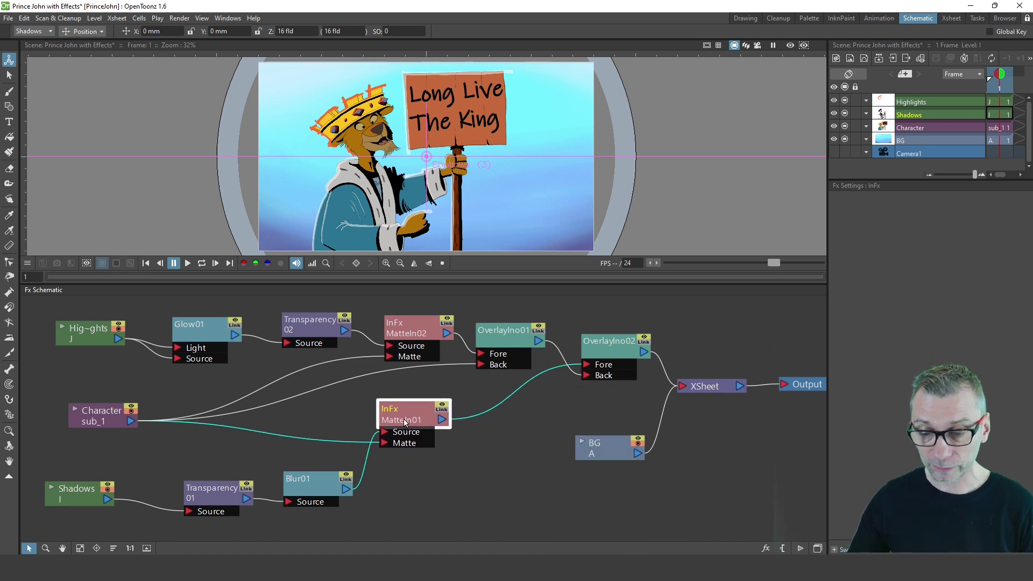
{"action": "left_click_drag", "start_coordinate": [403, 419], "coordinate": [394, 407]}
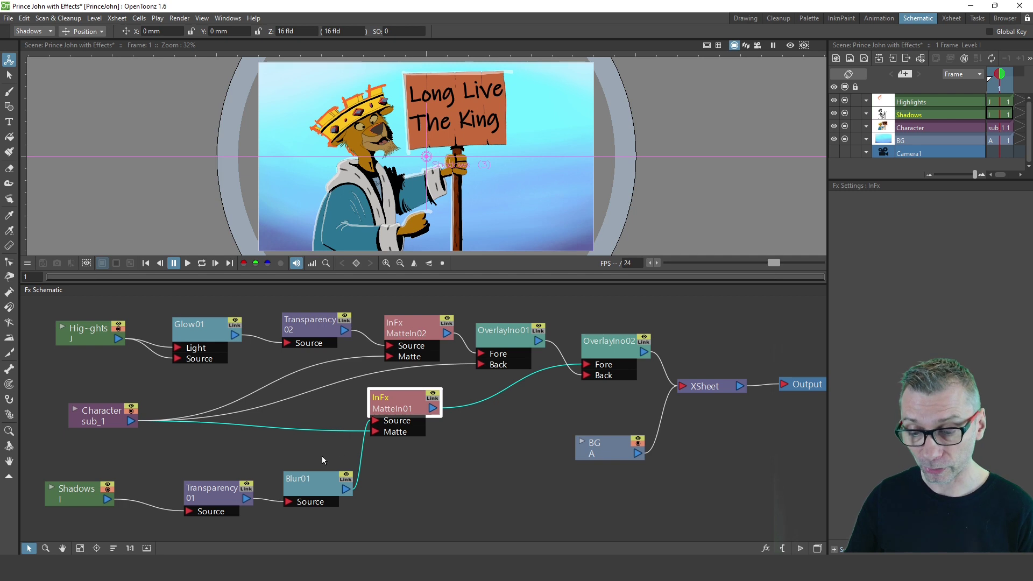
{"action": "left_click_drag", "start_coordinate": [74, 496], "coordinate": [95, 475]}
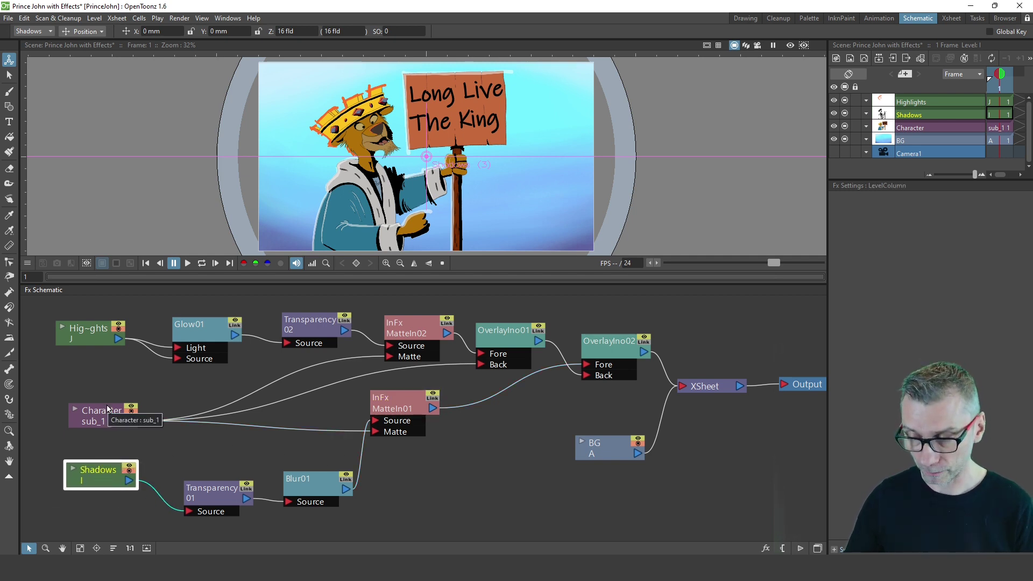
{"action": "left_click_drag", "start_coordinate": [107, 409], "coordinate": [106, 408]}
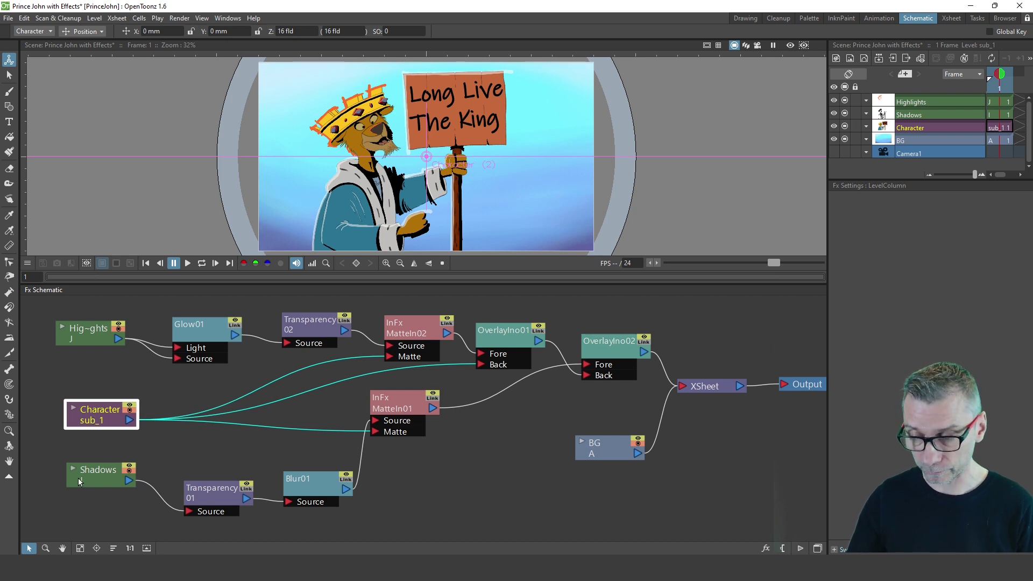
{"action": "left_click_drag", "start_coordinate": [79, 482], "coordinate": [100, 488]}
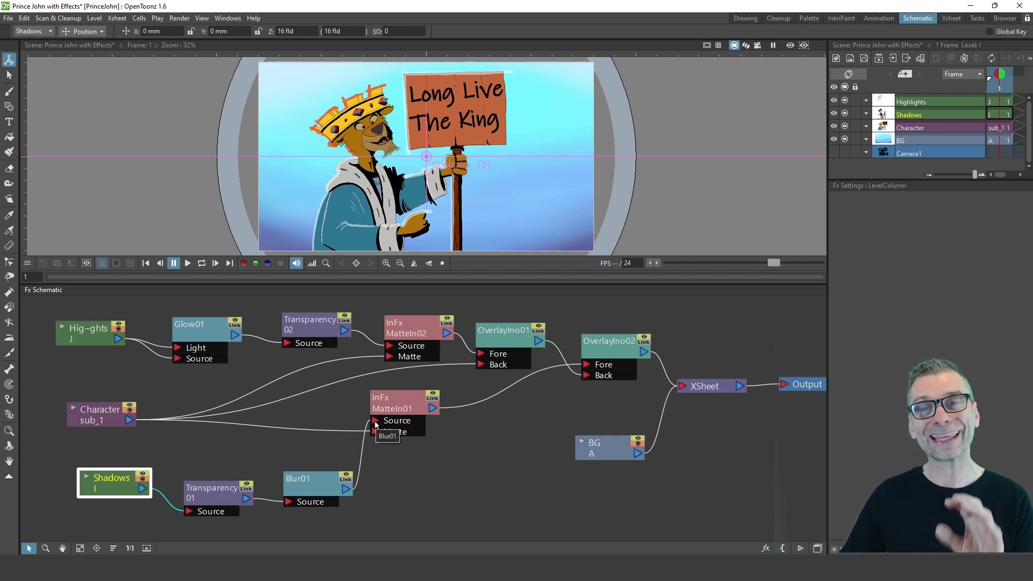
{"action": "left_click_drag", "start_coordinate": [86, 414], "coordinate": [107, 429]}
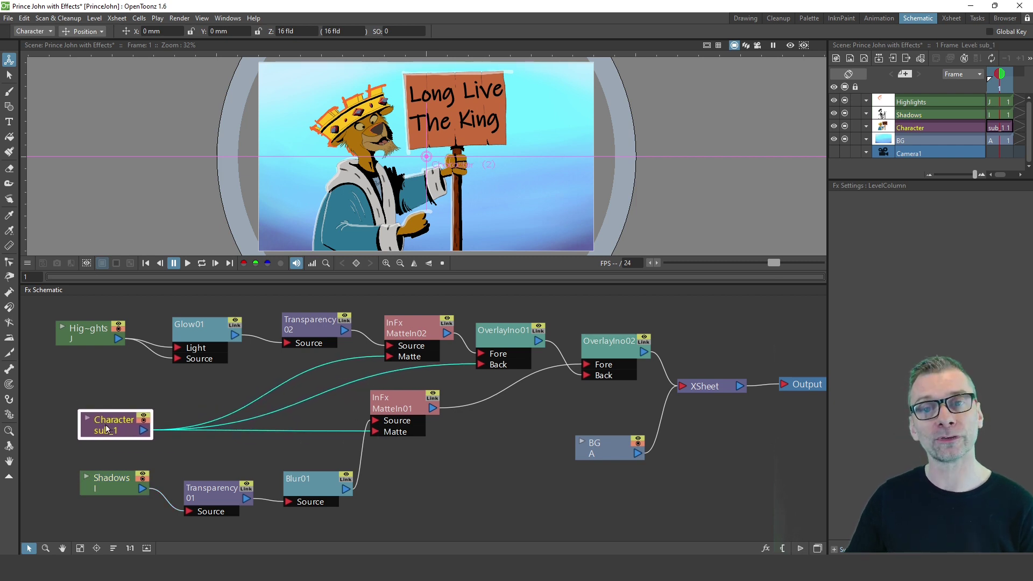
{"action": "left_click_drag", "start_coordinate": [376, 409], "coordinate": [378, 411]}
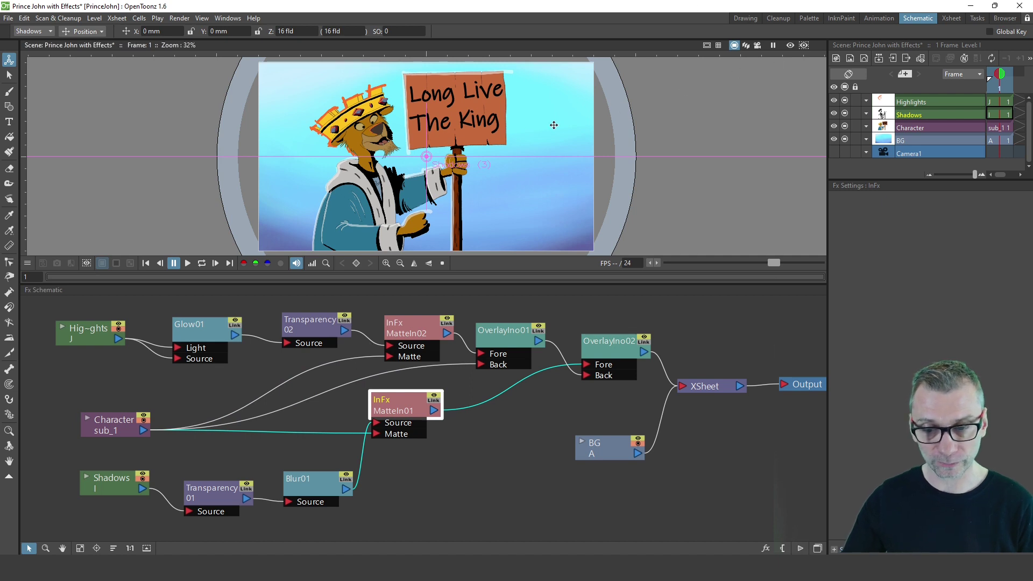
Step: Toggle the rendered Preview on and off repeatedly to compare the matted shadows
{"action": "left_click", "coordinate": [791, 46]}
{"action": "scroll", "coordinate": [388, 178], "scroll_direction": "up", "scroll_amount": 6}
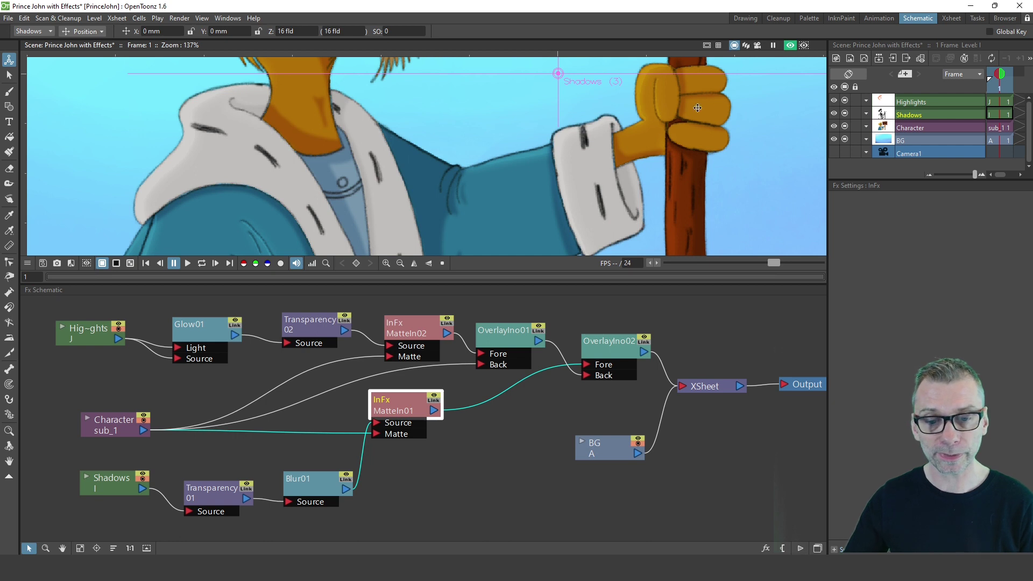
{"action": "left_click", "coordinate": [789, 46]}
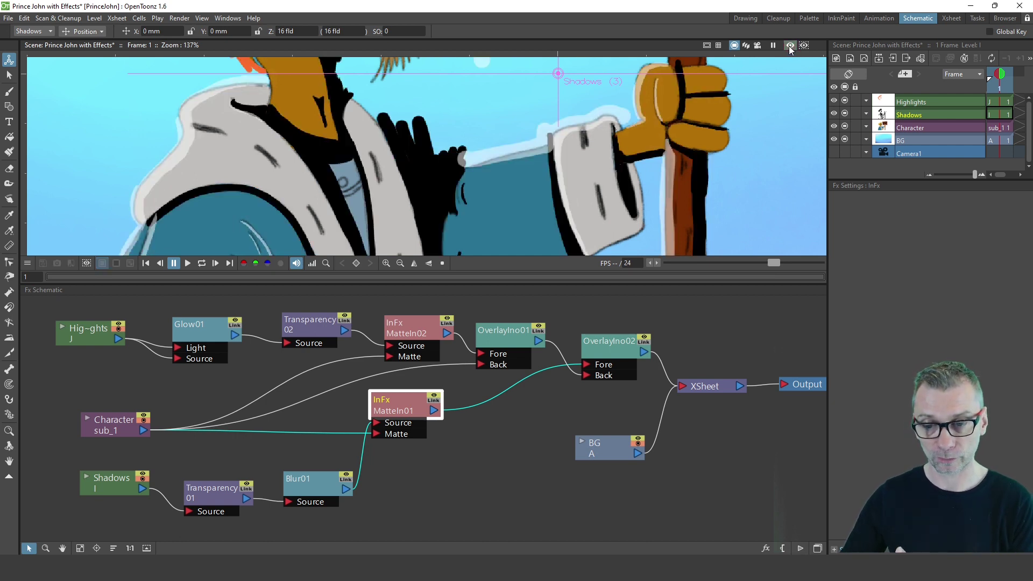
{"action": "left_click", "coordinate": [789, 46]}
{"action": "left_click", "coordinate": [789, 46]}
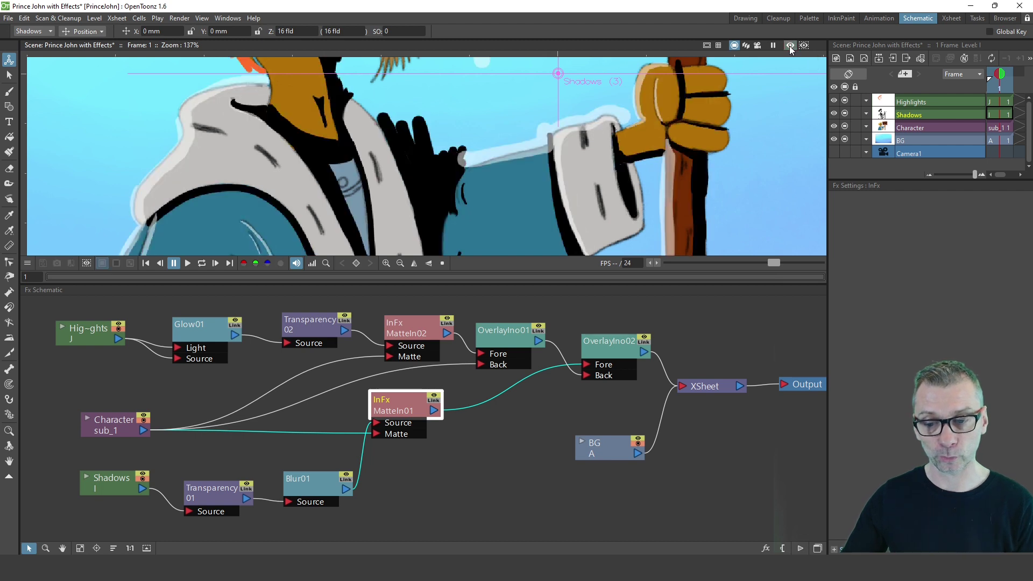
{"action": "left_click", "coordinate": [789, 46]}
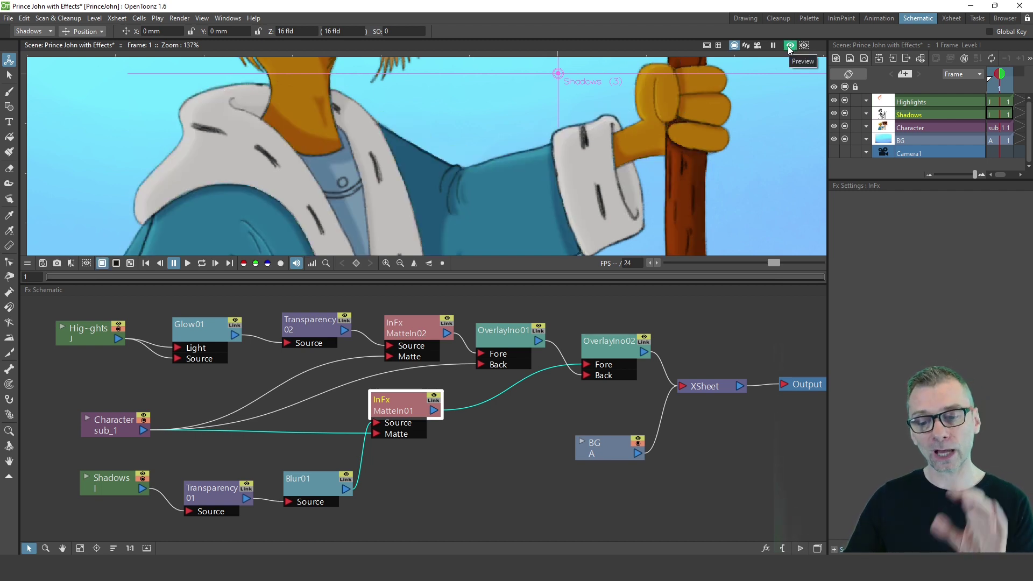
{"action": "scroll", "coordinate": [399, 143], "scroll_direction": "down", "scroll_amount": 2}
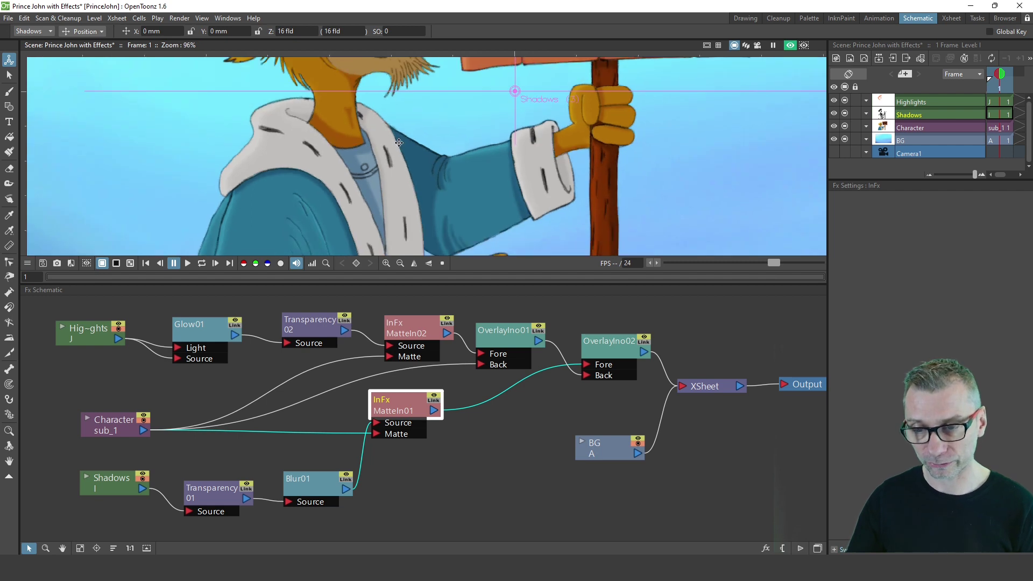
{"action": "scroll", "coordinate": [399, 142], "scroll_direction": "down", "scroll_amount": 2}
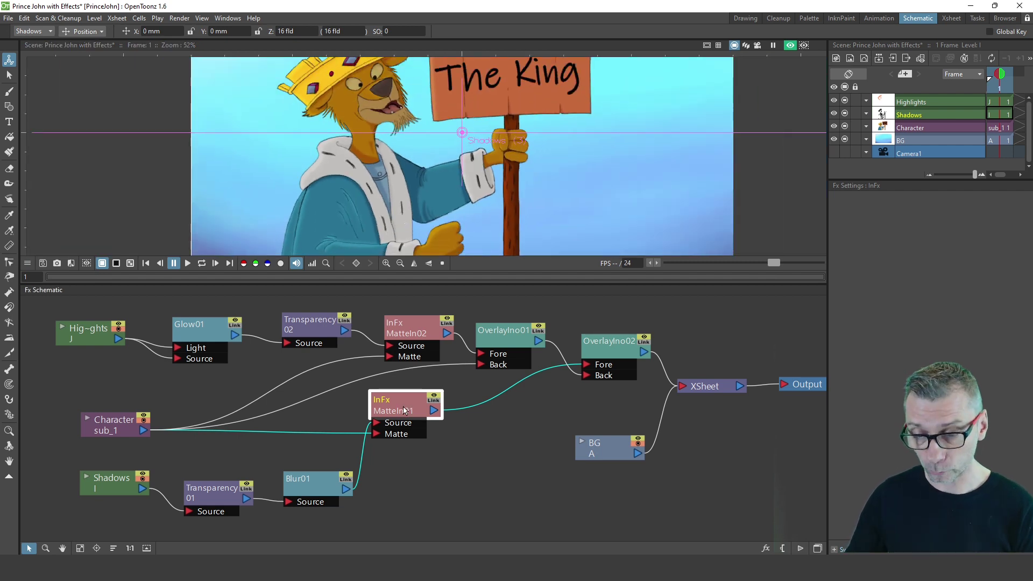
Step: Nudge MatteIn01 right and select Transparency01 to display its Fx Settings
{"action": "left_click_drag", "start_coordinate": [405, 411], "coordinate": [415, 412]}
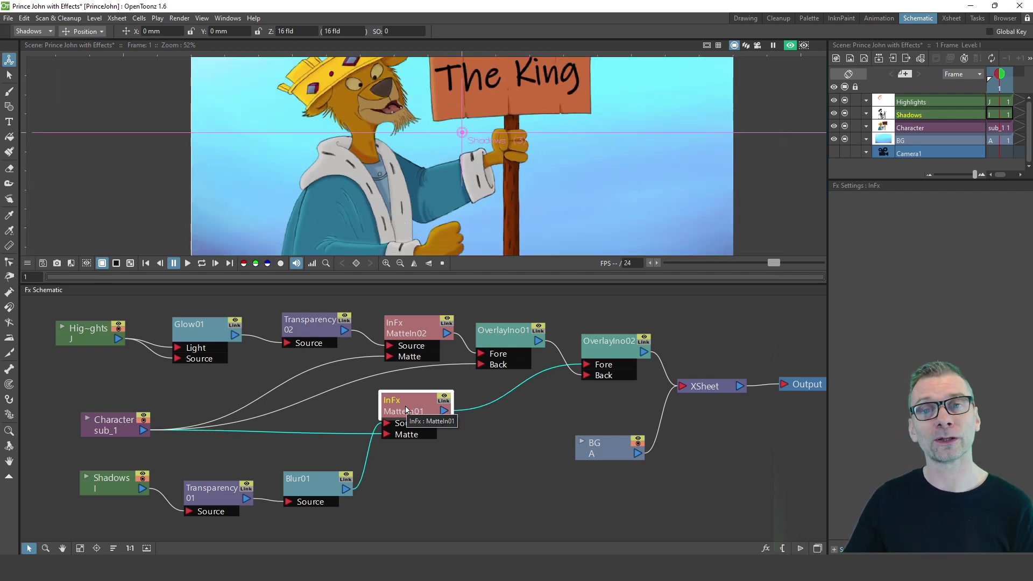
{"action": "left_click", "coordinate": [412, 466]}
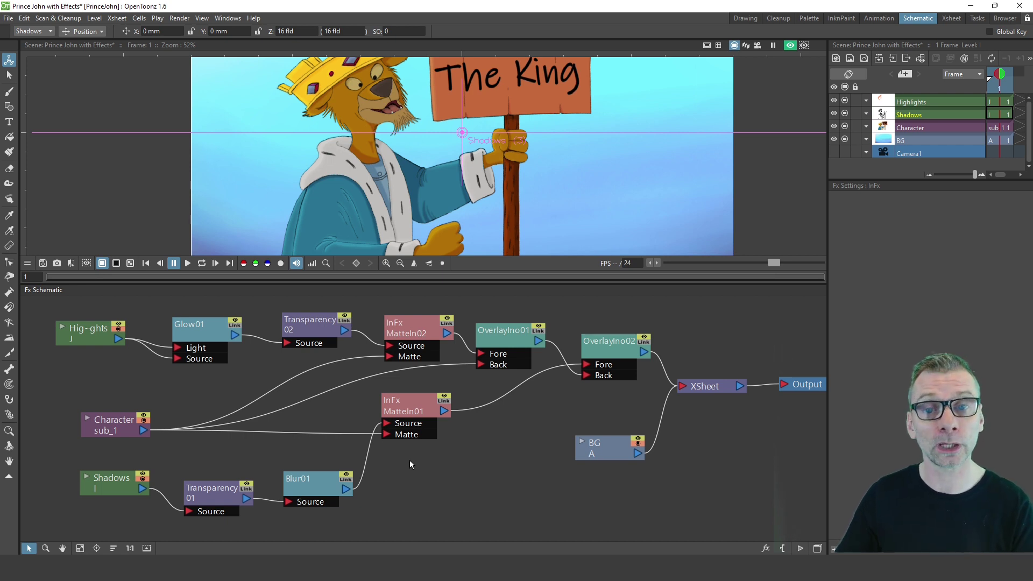
{"action": "left_click_drag", "start_coordinate": [215, 501], "coordinate": [229, 478]}
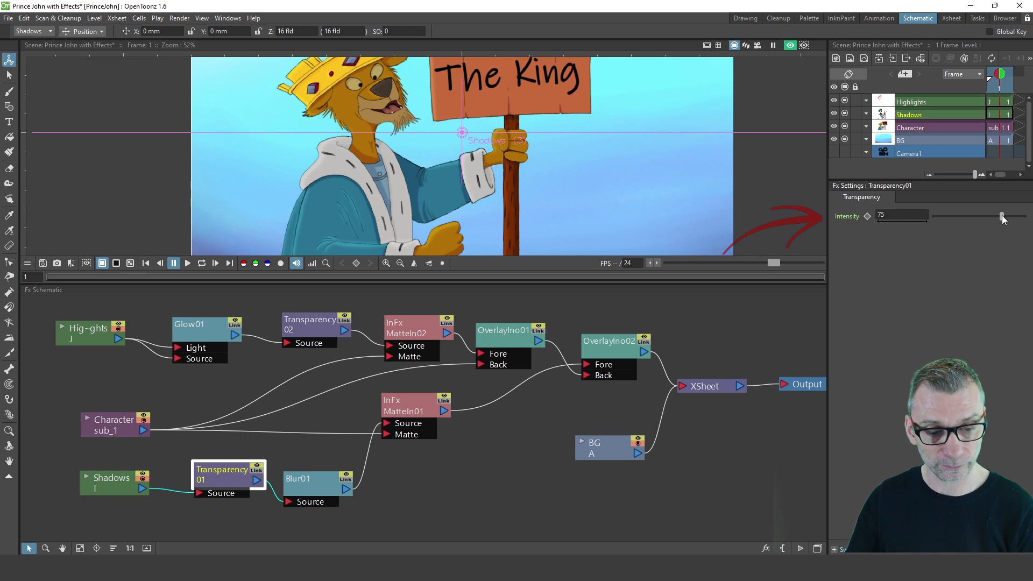
Step: Try Transparency01 Intensity values with the slider, then enter an exact Intensity of 75
{"action": "left_click_drag", "start_coordinate": [1002, 217], "coordinate": [1030, 217]}
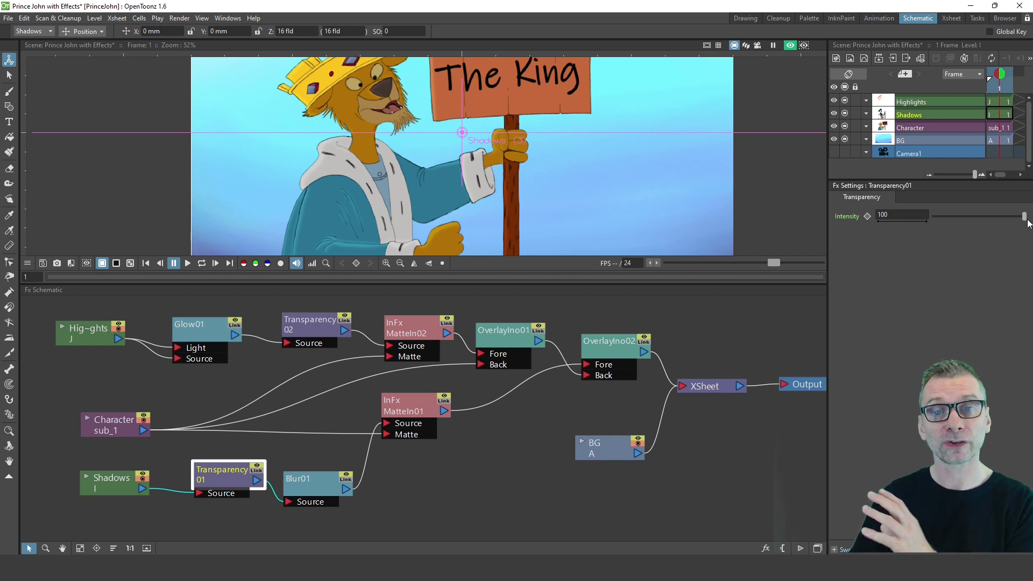
{"action": "left_click_drag", "start_coordinate": [1024, 217], "coordinate": [975, 225]}
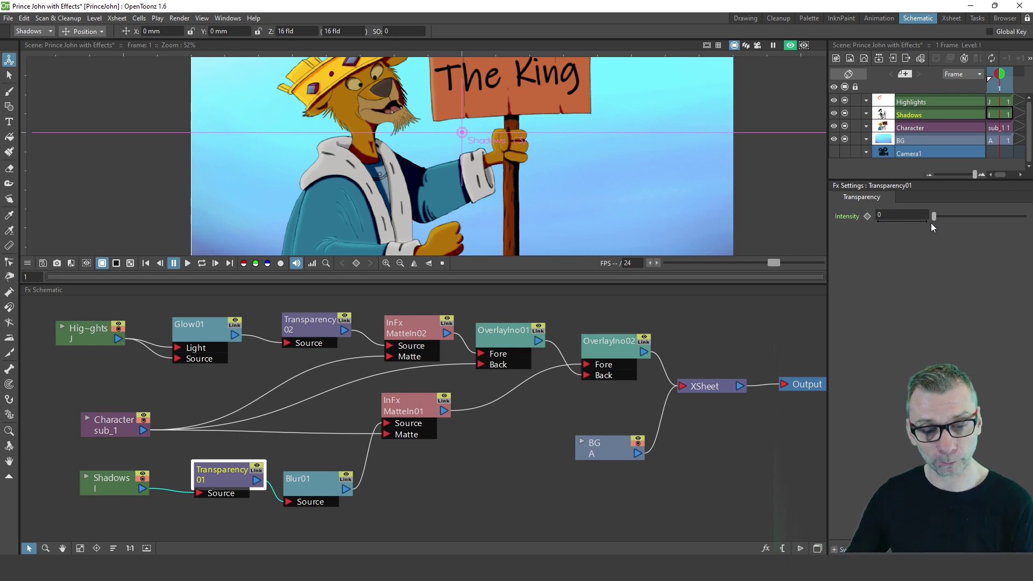
{"action": "left_click_drag", "start_coordinate": [934, 218], "coordinate": [1003, 225]}
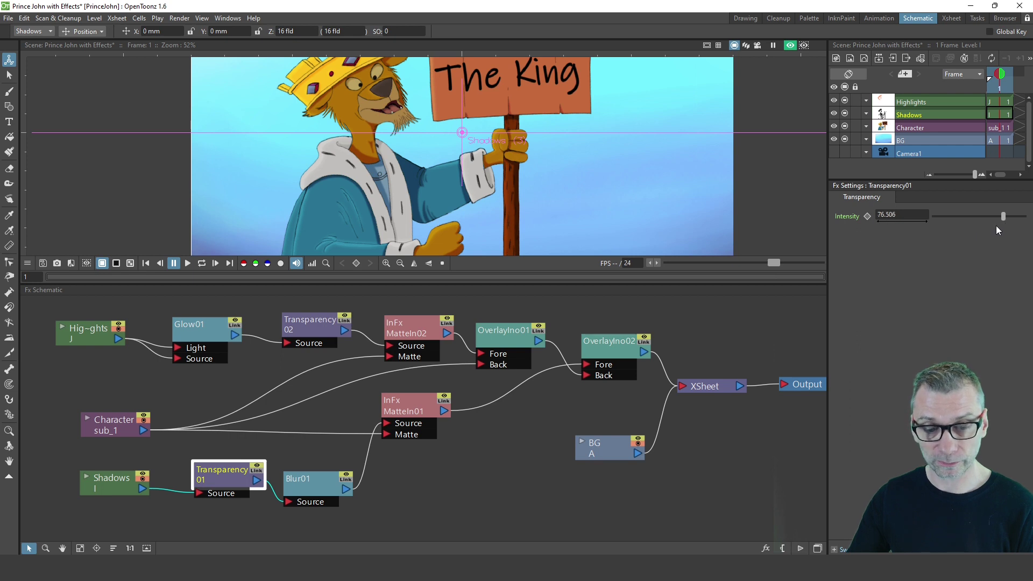
{"action": "left_click", "coordinate": [908, 211]}
{"action": "type", "text": "87"}
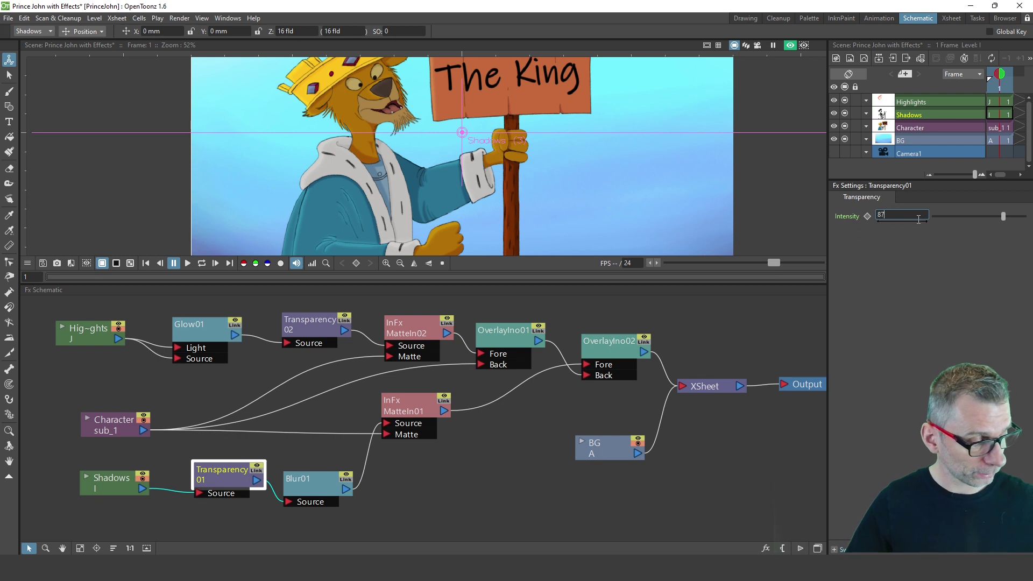
{"action": "type", "text": "75"}
{"action": "key", "text": "Return"}
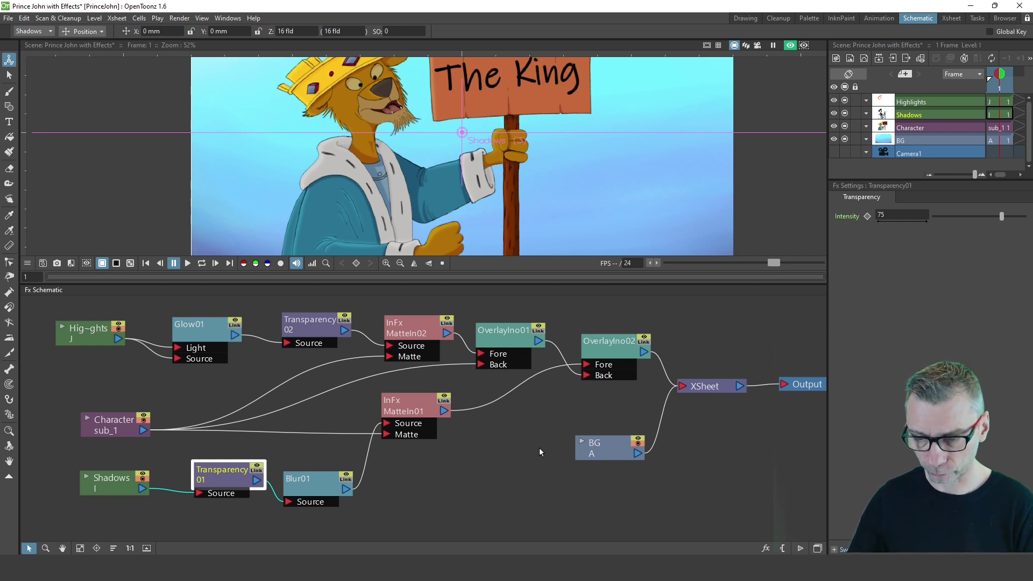
{"action": "left_click", "coordinate": [461, 482]}
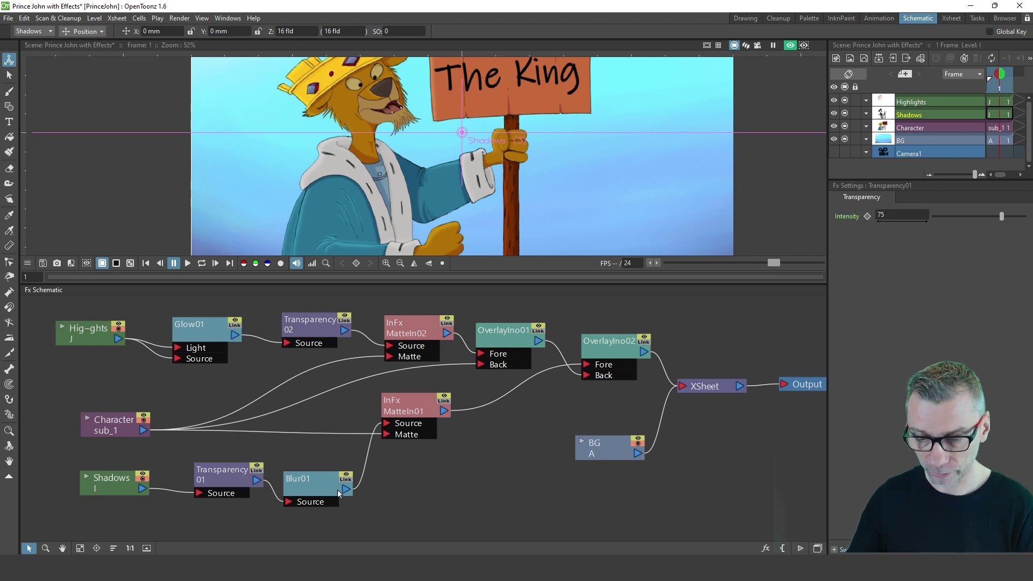
Step: Select Blur01, zoom into the sleeve, and set the blur Value to 0 mm
{"action": "left_click_drag", "start_coordinate": [318, 491], "coordinate": [325, 475]}
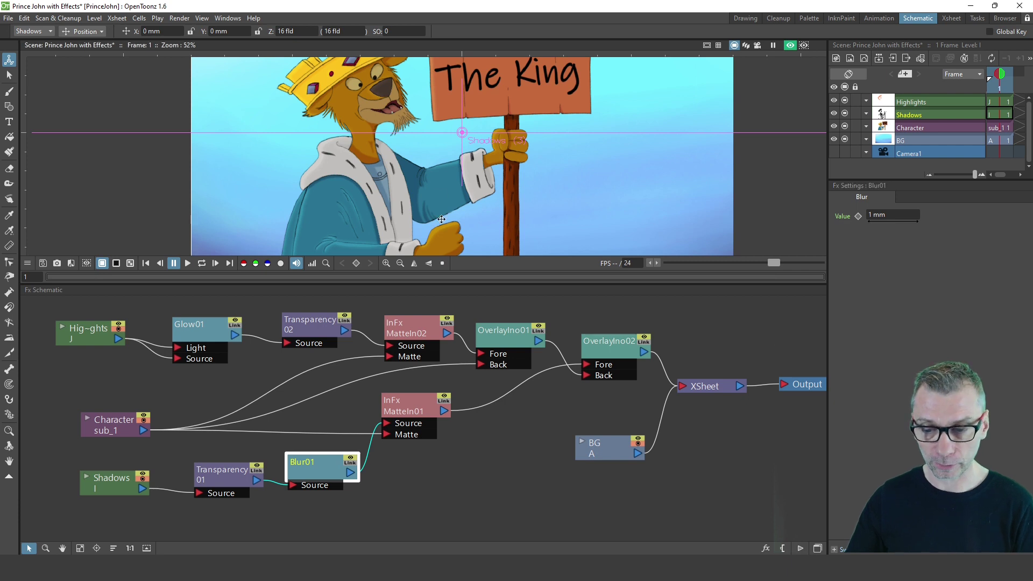
{"action": "scroll", "coordinate": [425, 210], "scroll_direction": "up", "scroll_amount": 3}
{"action": "scroll", "coordinate": [421, 200], "scroll_direction": "up", "scroll_amount": 5}
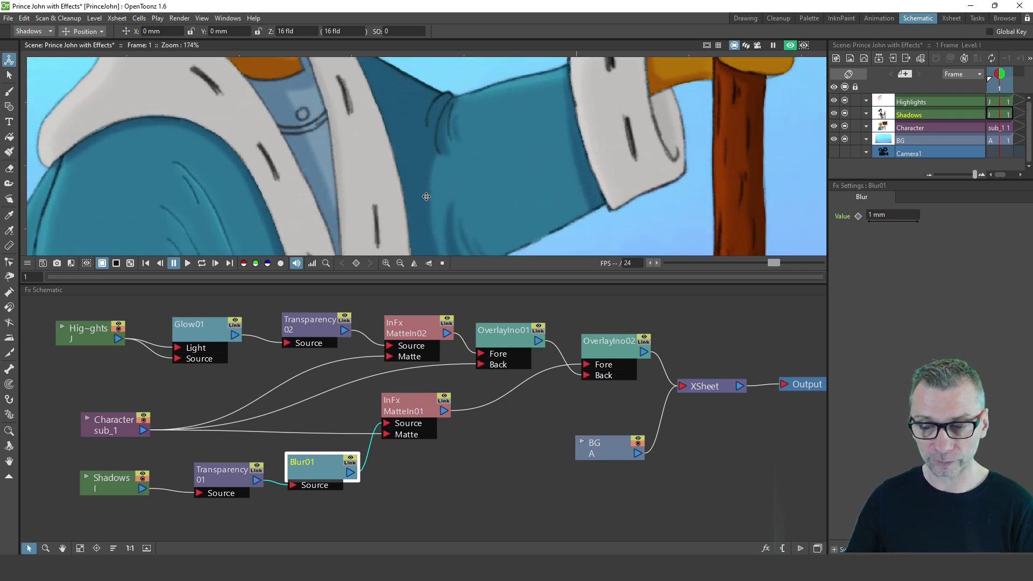
{"action": "left_click_drag", "start_coordinate": [446, 194], "coordinate": [446, 119]}
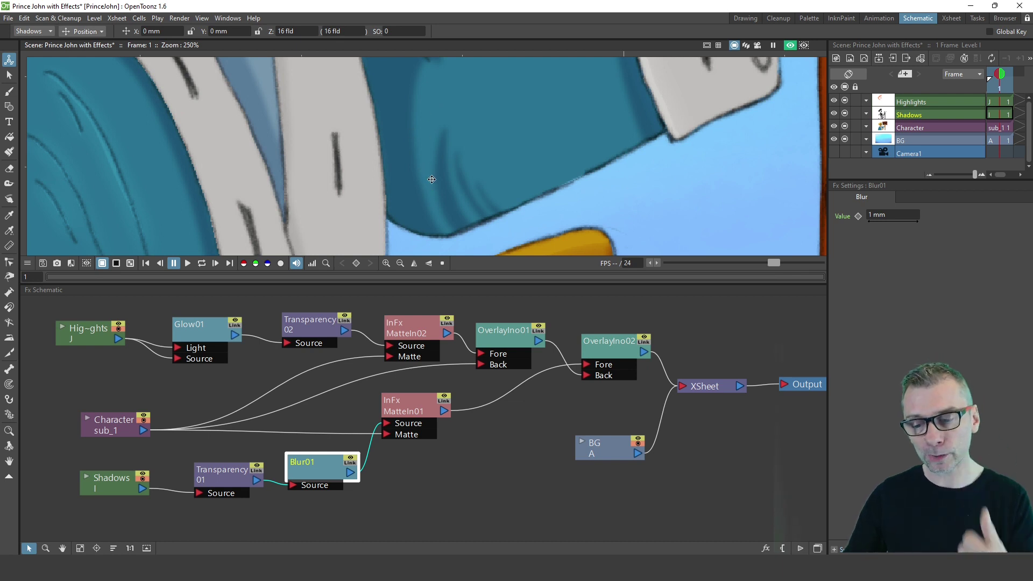
{"action": "scroll", "coordinate": [433, 185], "scroll_direction": "down", "scroll_amount": 2}
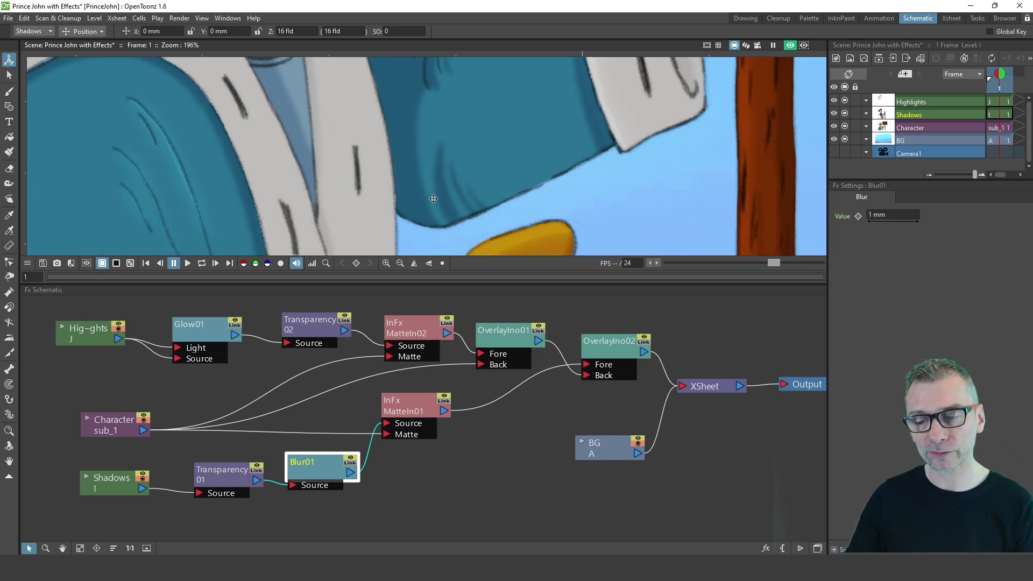
{"action": "left_click", "coordinate": [895, 214]}
{"action": "type", "text": "0"}
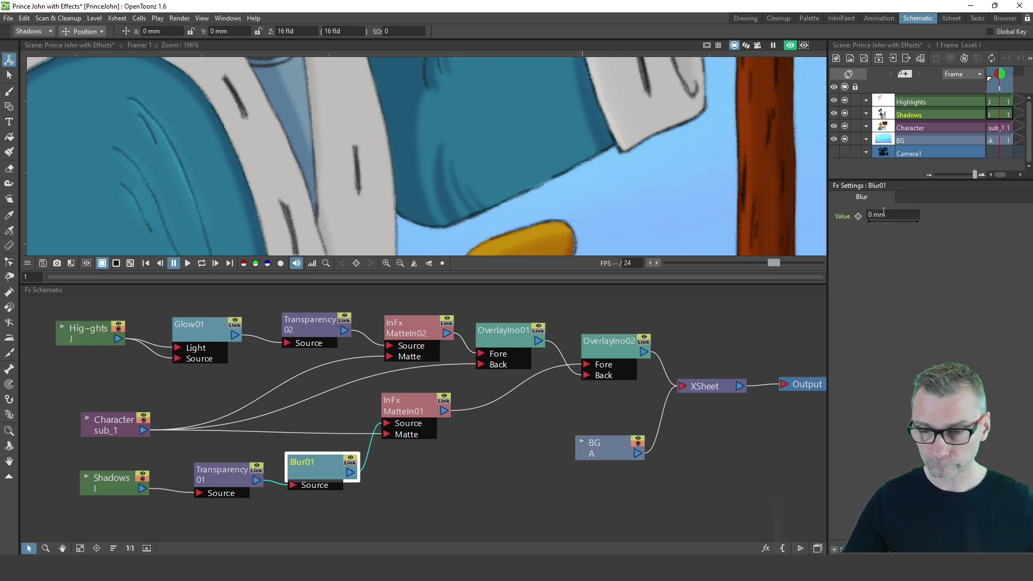
{"action": "key", "text": "Return"}
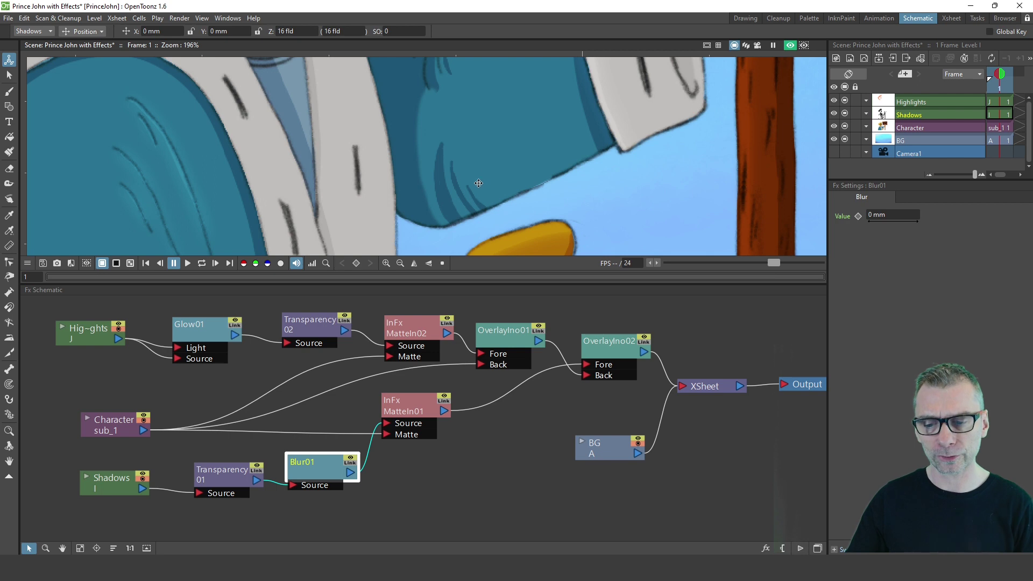
Step: Compare shadow blur Values of 2, 3 and 10 mm on the sleeve
{"action": "scroll", "coordinate": [479, 167], "scroll_direction": "up", "scroll_amount": 1}
{"action": "scroll", "coordinate": [479, 167], "scroll_direction": "down", "scroll_amount": 4}
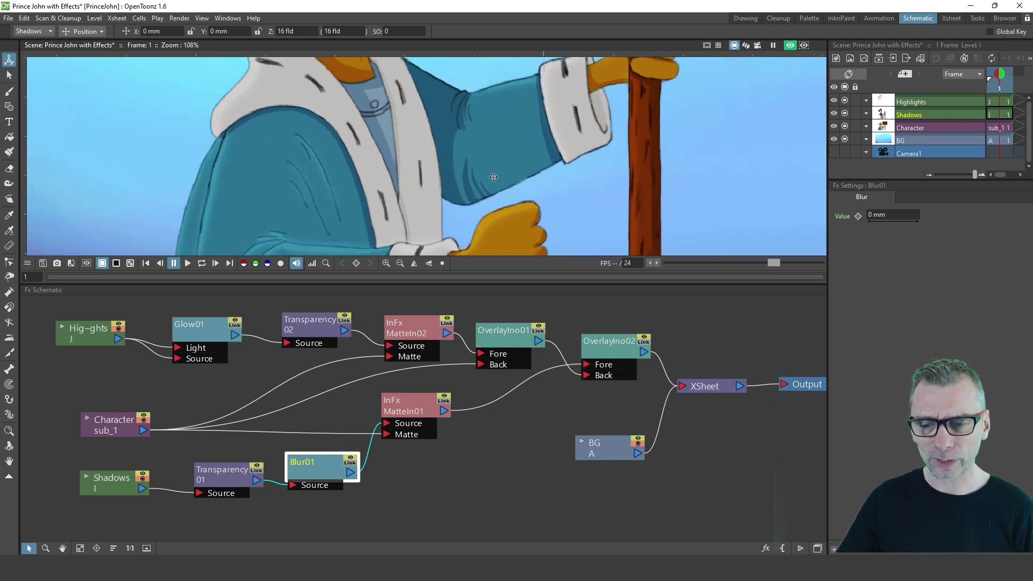
{"action": "scroll", "coordinate": [510, 197], "scroll_direction": "down", "scroll_amount": 2}
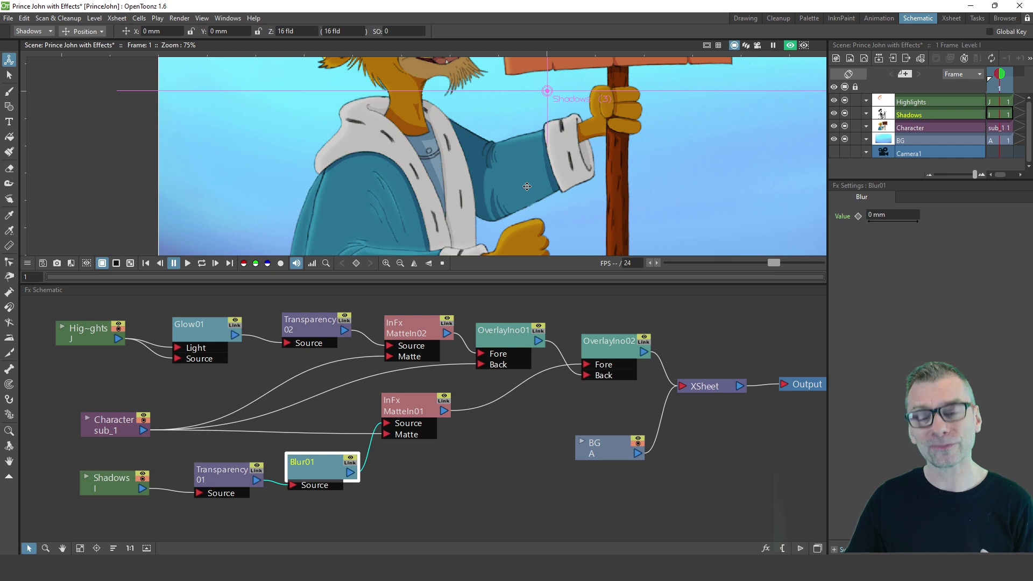
{"action": "left_click", "coordinate": [905, 216]}
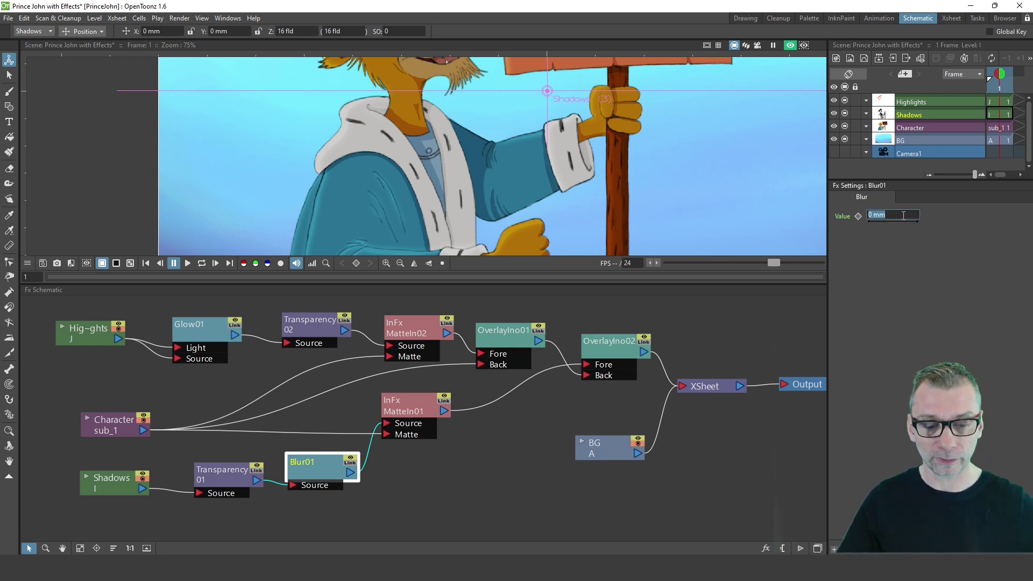
{"action": "type", "text": "2"}
{"action": "key", "text": "Return"}
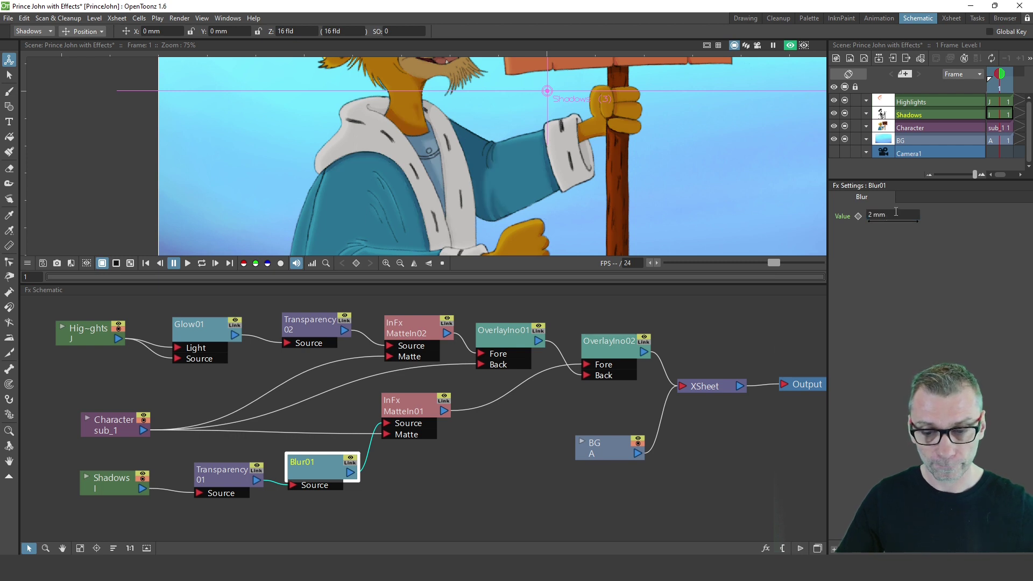
{"action": "left_click", "coordinate": [893, 213]}
{"action": "type", "text": "3"}
{"action": "key", "text": "Return"}
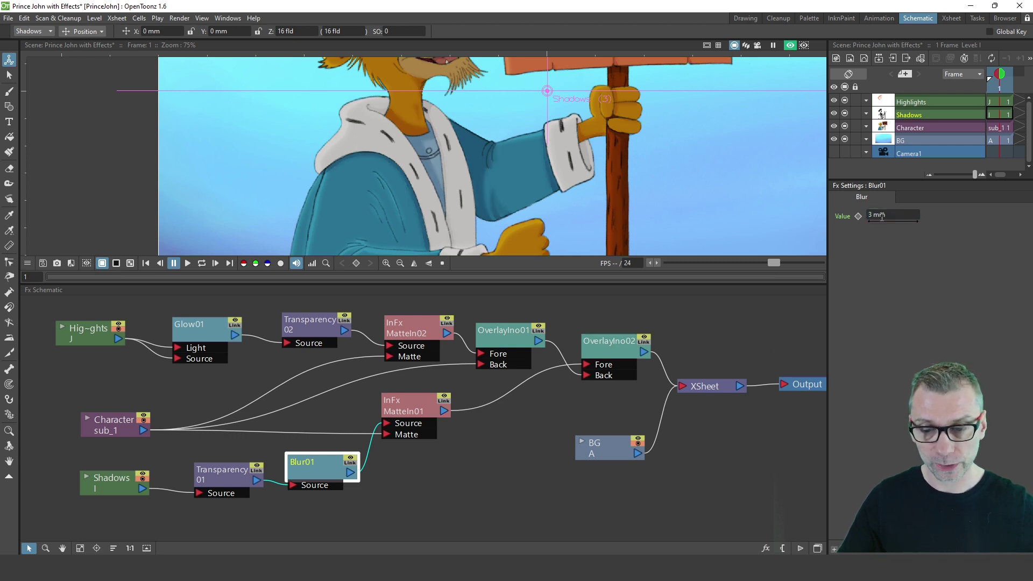
{"action": "scroll", "coordinate": [490, 194], "scroll_direction": "up", "scroll_amount": 2}
{"action": "scroll", "coordinate": [489, 194], "scroll_direction": "up", "scroll_amount": 2}
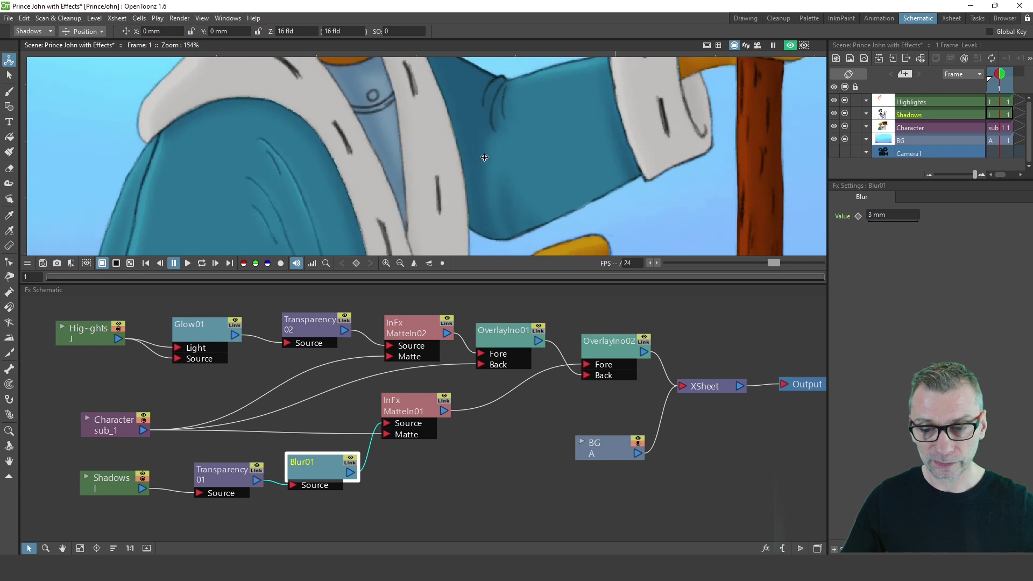
{"action": "left_click", "coordinate": [897, 213]}
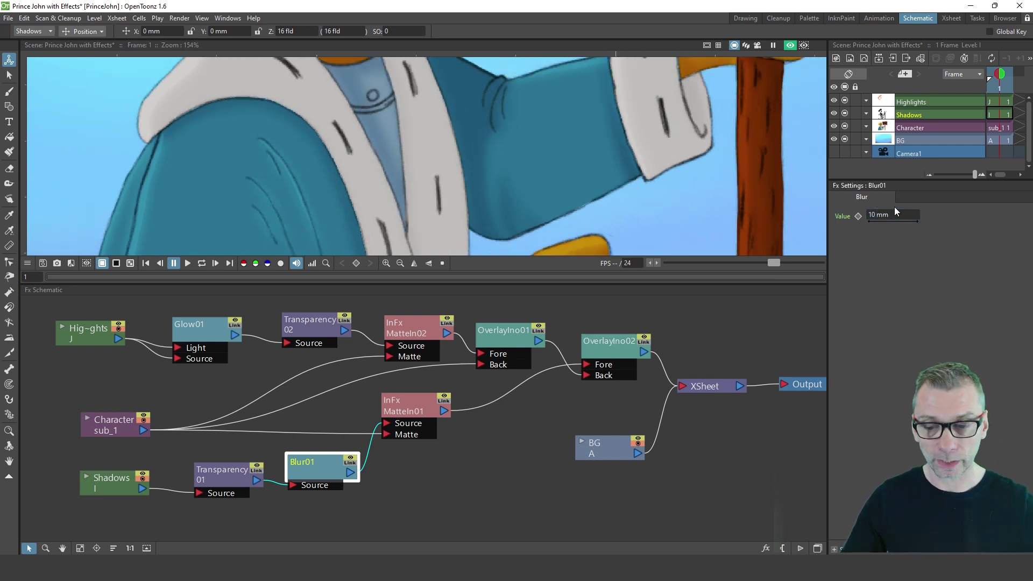
{"action": "key", "text": "Return"}
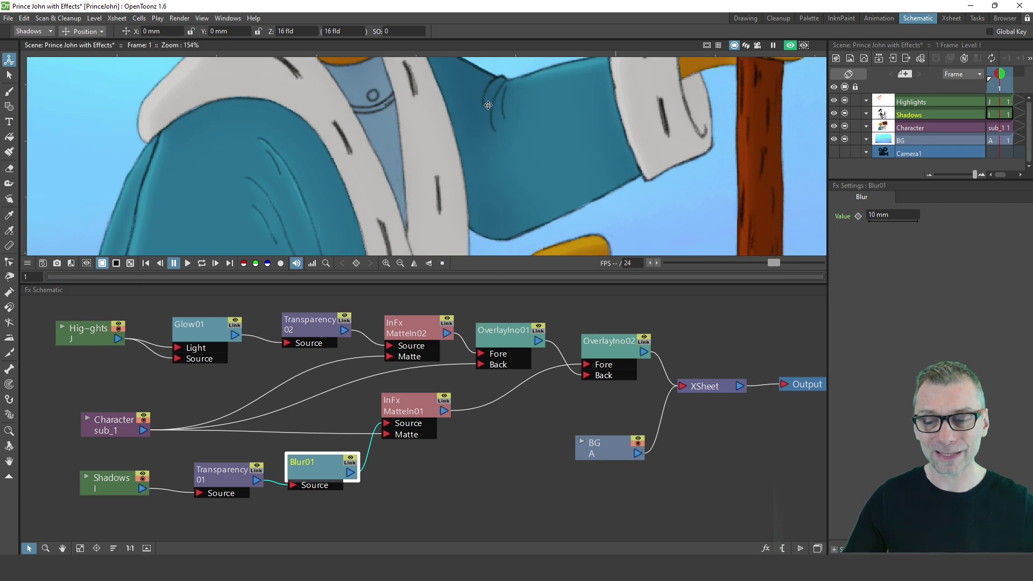
Step: Settle on a 1 mm blur Value and reframe the preview on the character
{"action": "scroll", "coordinate": [488, 185], "scroll_direction": "down", "scroll_amount": 5}
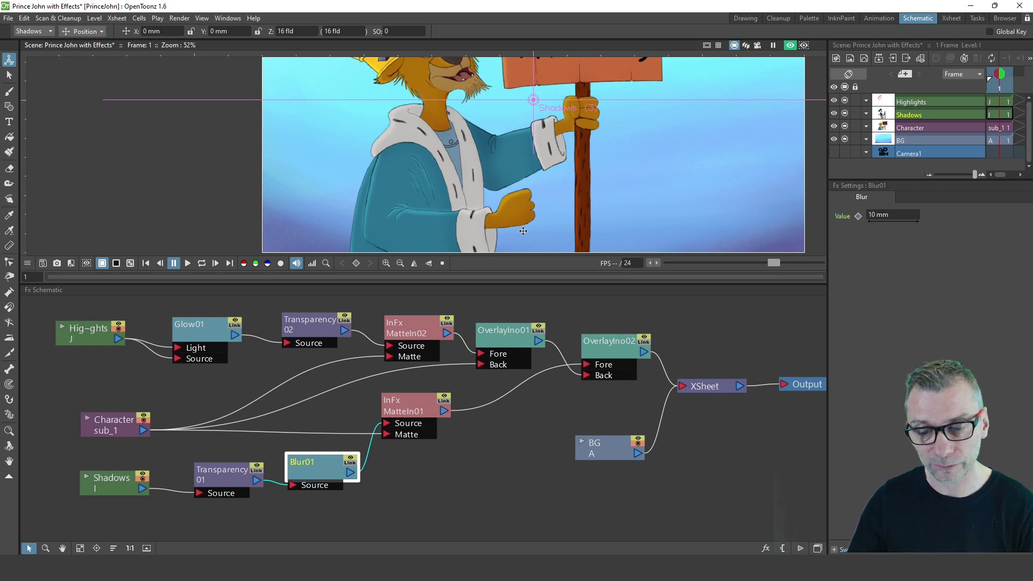
{"action": "scroll", "coordinate": [506, 236], "scroll_direction": "up", "scroll_amount": 3}
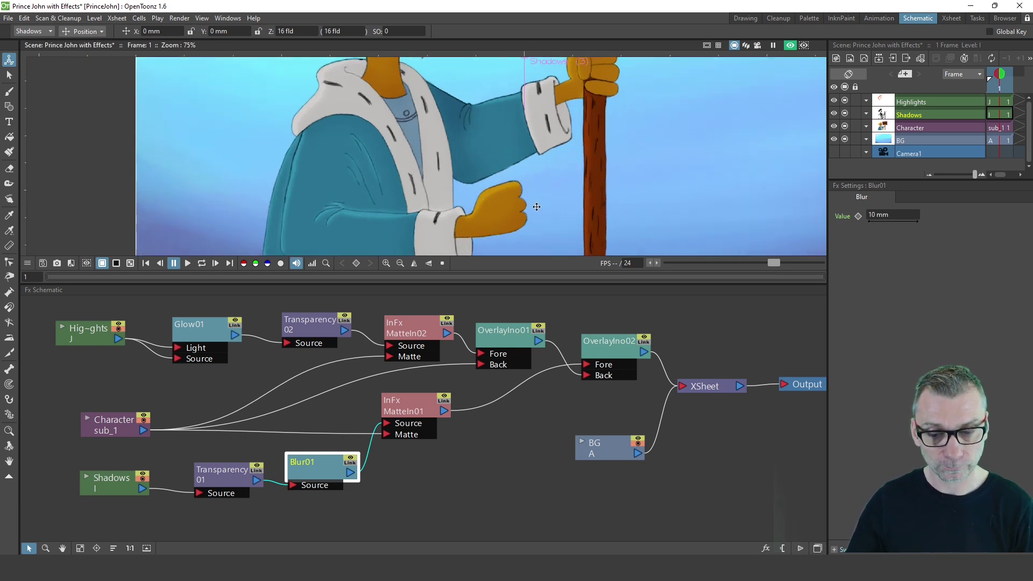
{"action": "scroll", "coordinate": [484, 223], "scroll_direction": "up", "scroll_amount": 3}
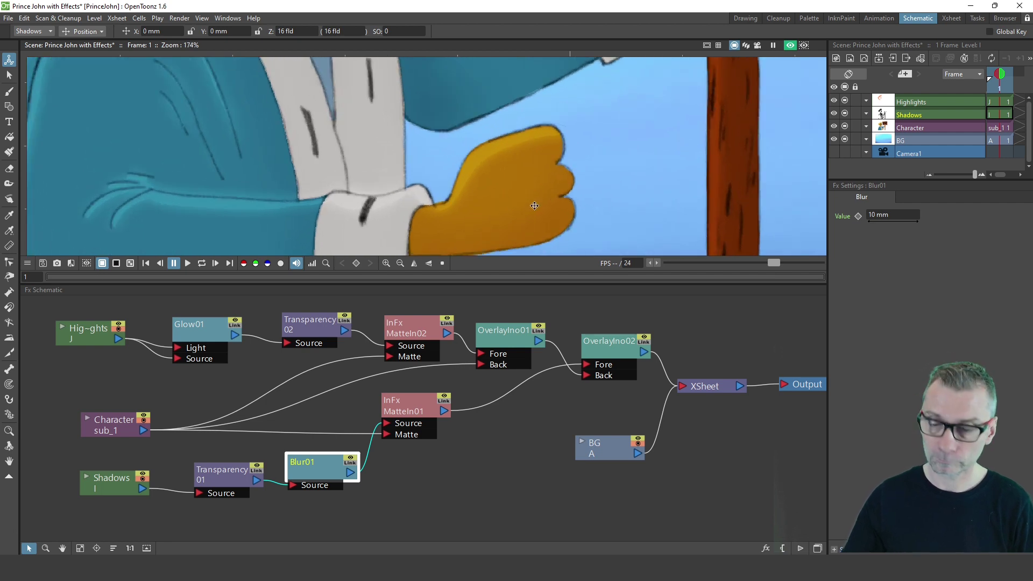
{"action": "scroll", "coordinate": [534, 205], "scroll_direction": "down", "scroll_amount": 1}
{"action": "left_click", "coordinate": [887, 215]}
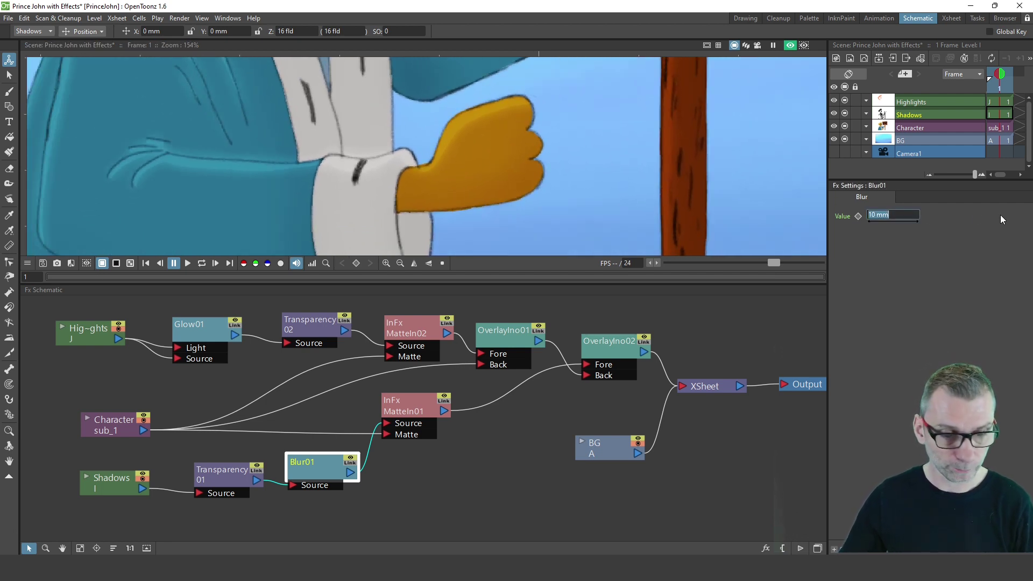
{"action": "type", "text": "1"}
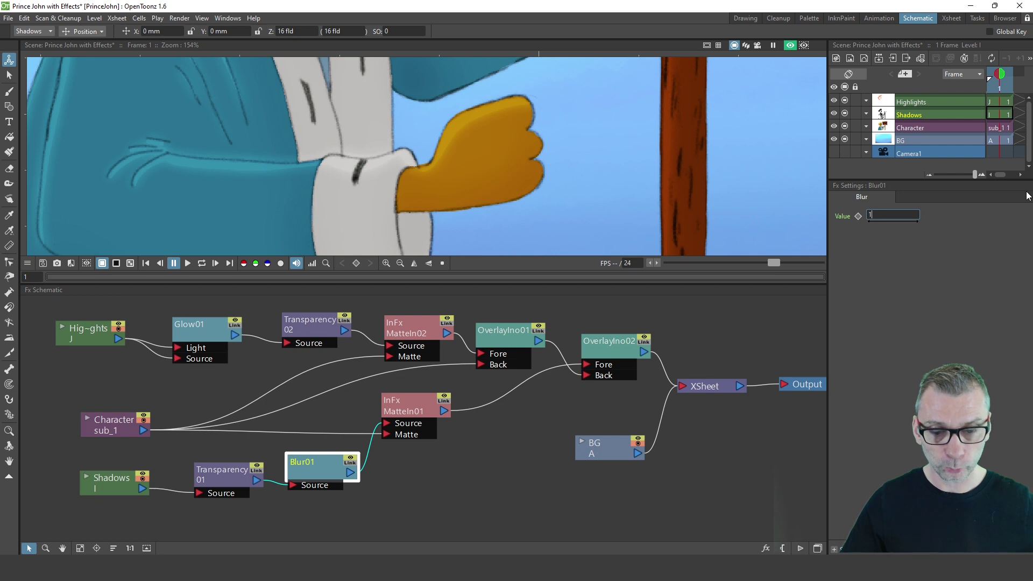
{"action": "key", "text": "Return"}
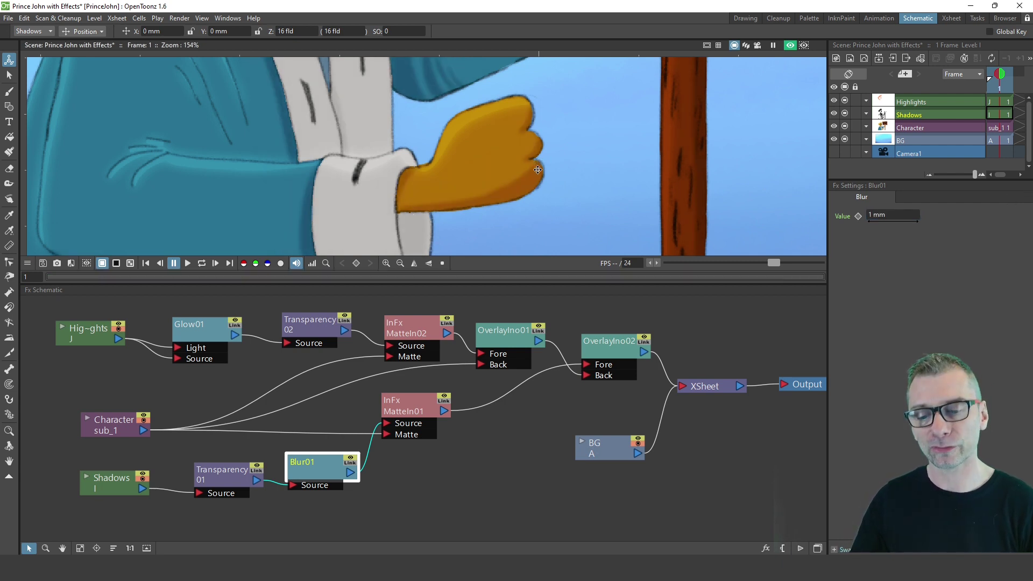
{"action": "scroll", "coordinate": [525, 186], "scroll_direction": "down", "scroll_amount": 4}
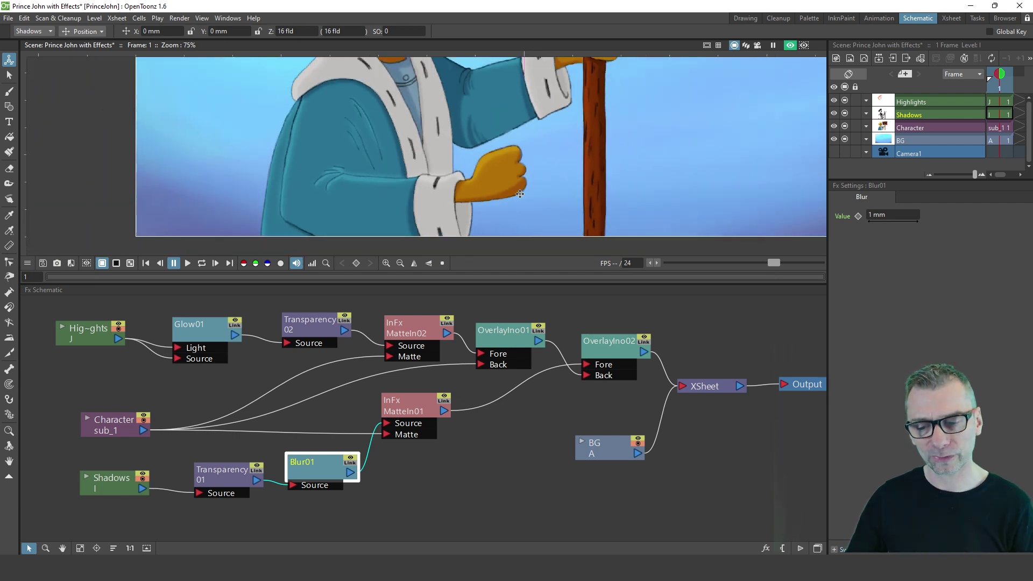
{"action": "scroll", "coordinate": [524, 191], "scroll_direction": "down", "scroll_amount": 1}
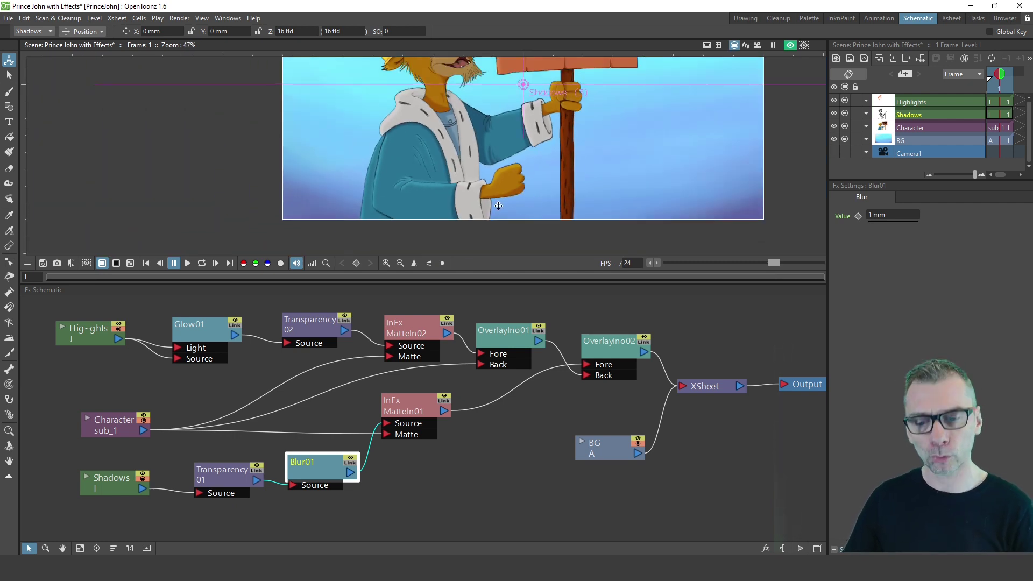
{"action": "scroll", "coordinate": [499, 206], "scroll_direction": "down", "scroll_amount": 1}
{"action": "scroll", "coordinate": [533, 140], "scroll_direction": "up", "scroll_amount": 2}
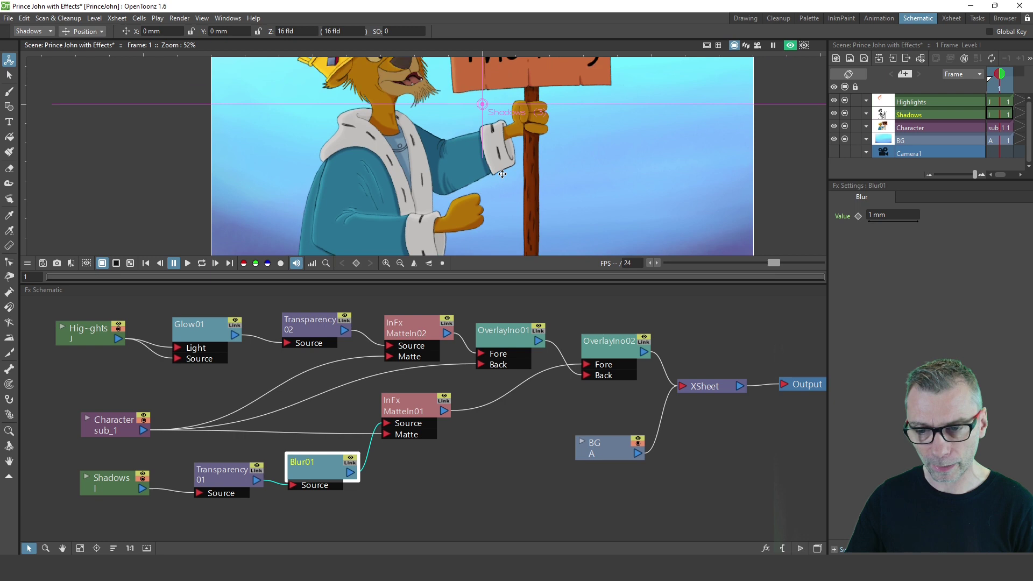
{"action": "left_click_drag", "start_coordinate": [502, 174], "coordinate": [450, 210]}
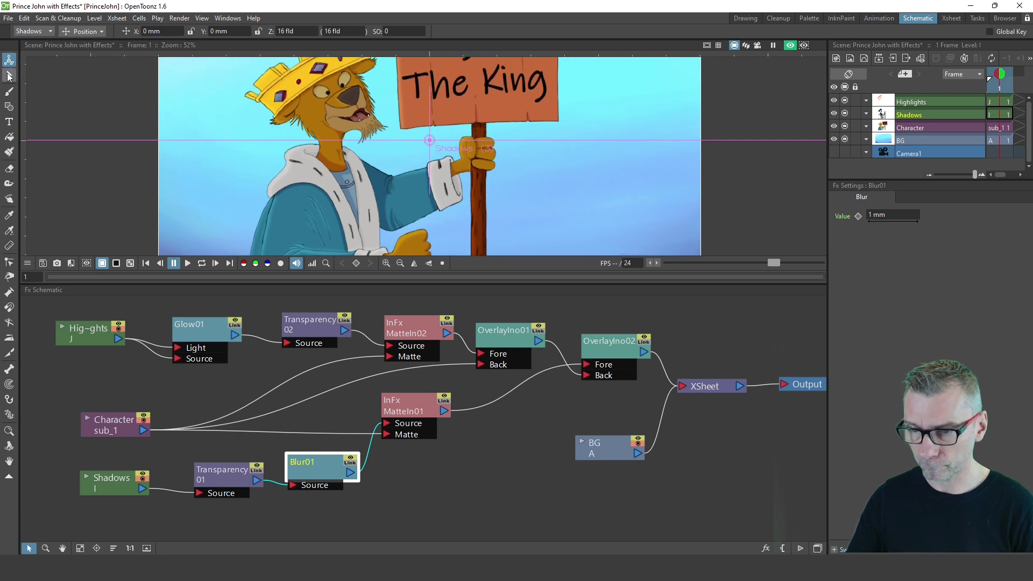
{"action": "left_click", "coordinate": [9, 76]}
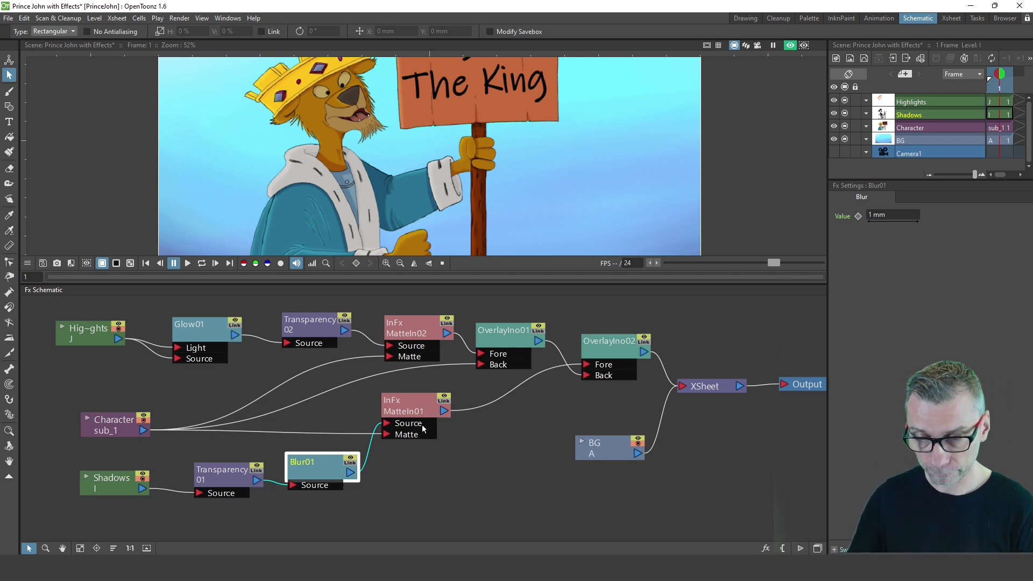
{"action": "key", "text": "a"}
{"action": "mouse_move", "coordinate": [84, 322]}
{"action": "left_mouse_down"}
{"action": "mouse_move", "coordinate": [116, 328]}
{"action": "mouse_move", "coordinate": [92, 325]}
{"action": "left_mouse_up"}
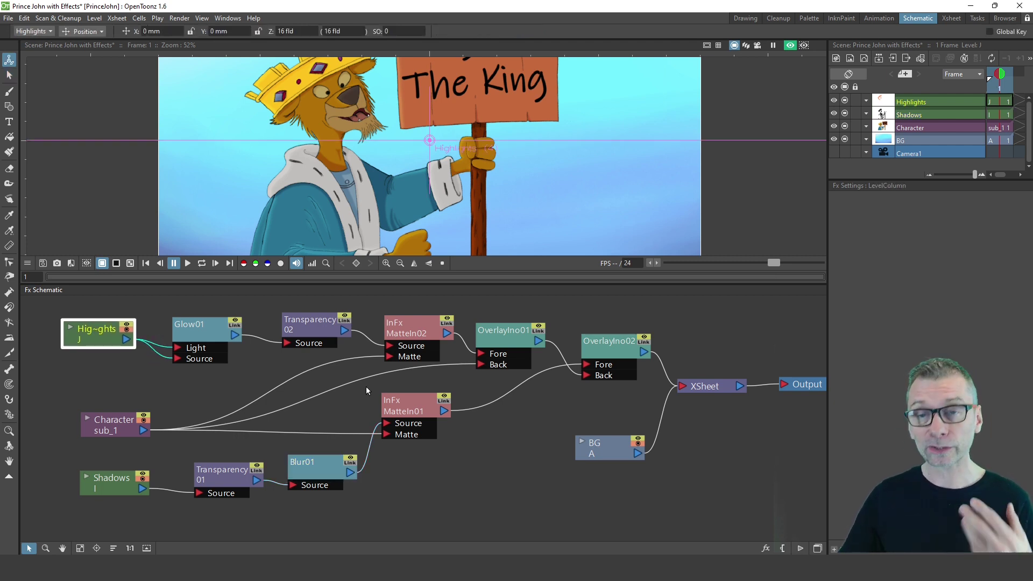
{"action": "left_click_drag", "start_coordinate": [415, 321], "coordinate": [412, 321]}
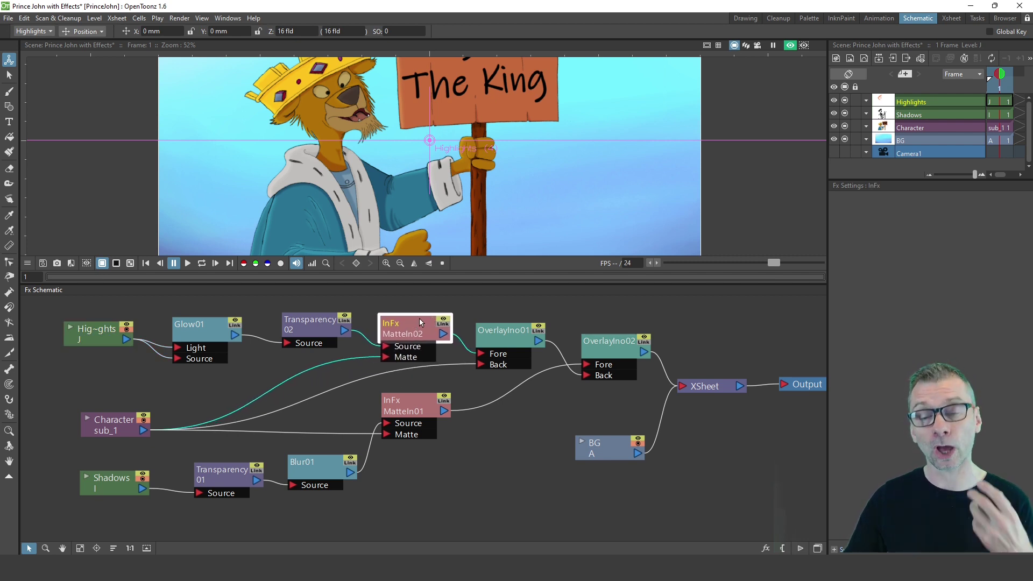
{"action": "scroll", "coordinate": [285, 164], "scroll_direction": "up", "scroll_amount": 1}
{"action": "scroll", "coordinate": [285, 164], "scroll_direction": "up", "scroll_amount": 5}
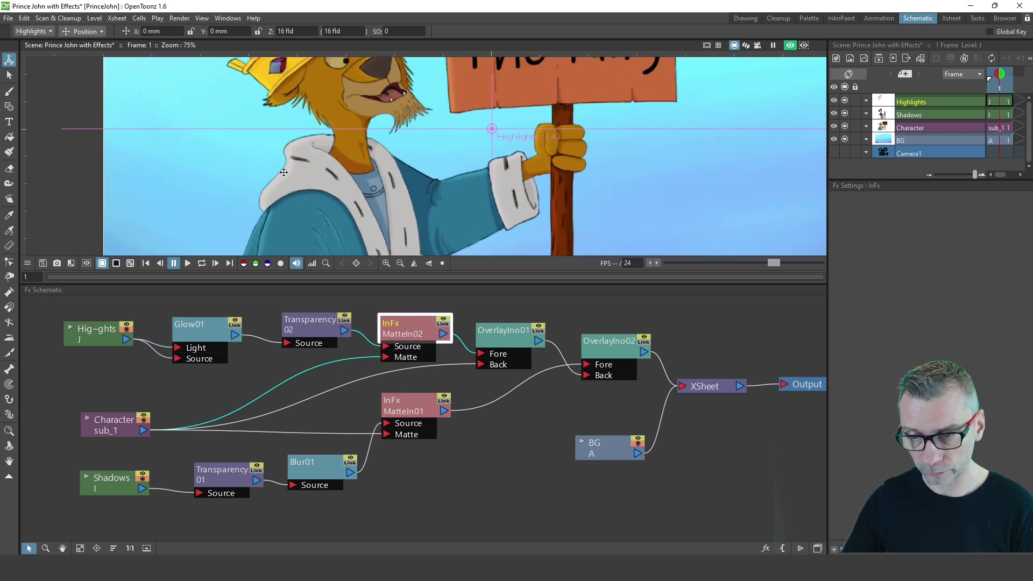
{"action": "left_click_drag", "start_coordinate": [318, 185], "coordinate": [368, 190]}
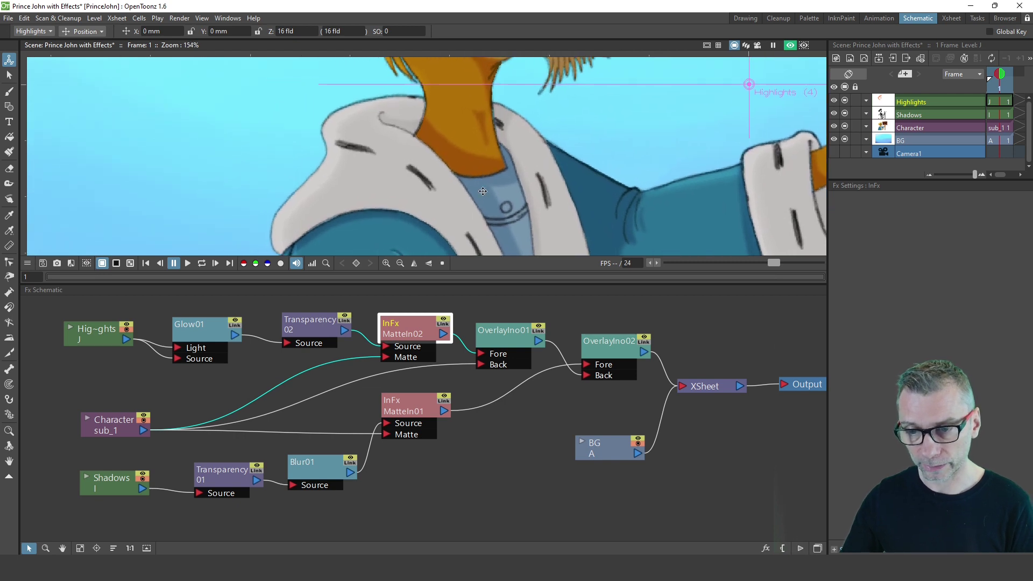
{"action": "left_click", "coordinate": [787, 45]}
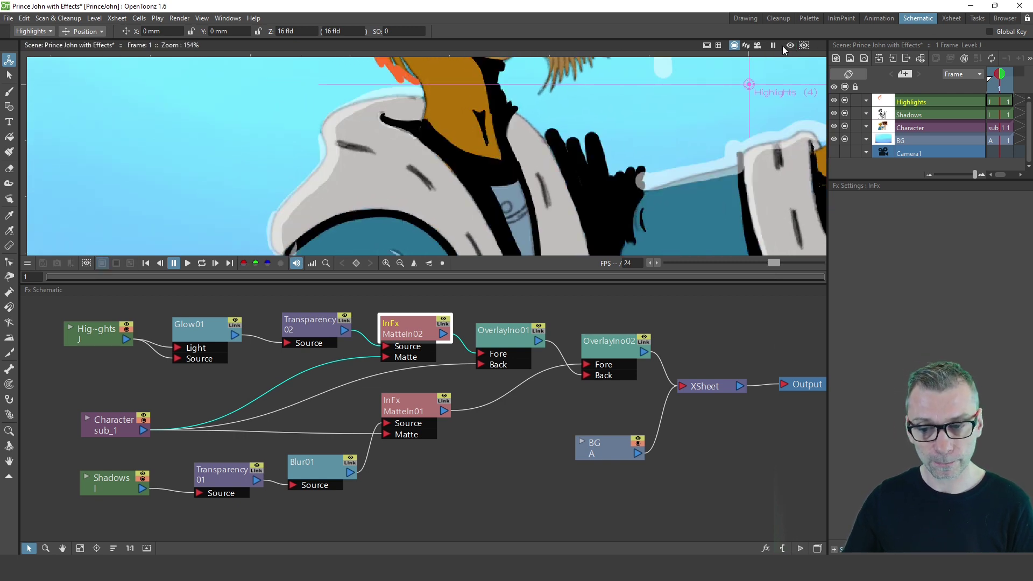
{"action": "scroll", "coordinate": [354, 110], "scroll_direction": "up", "scroll_amount": 1}
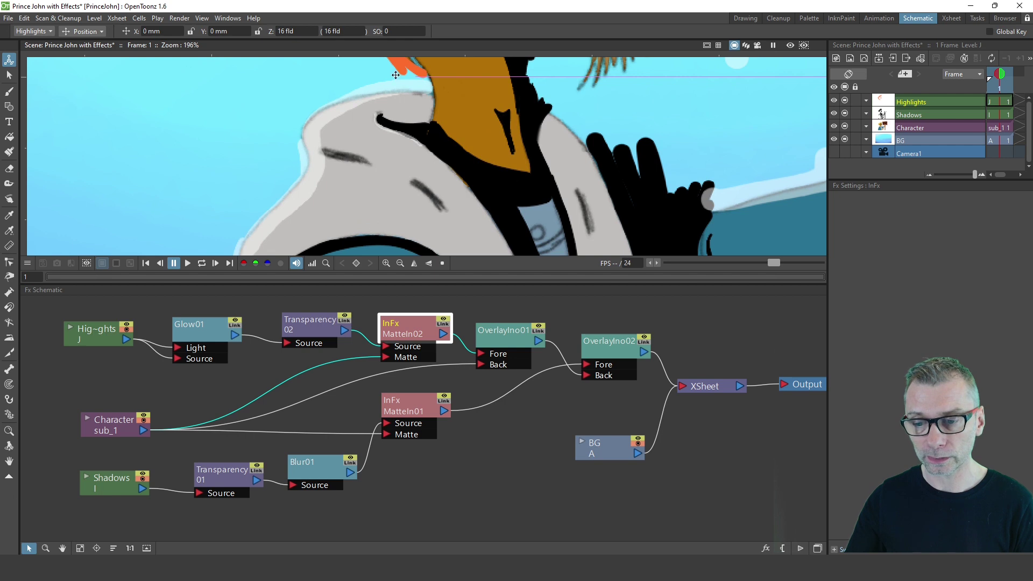
{"action": "left_click_drag", "start_coordinate": [302, 205], "coordinate": [288, 195]}
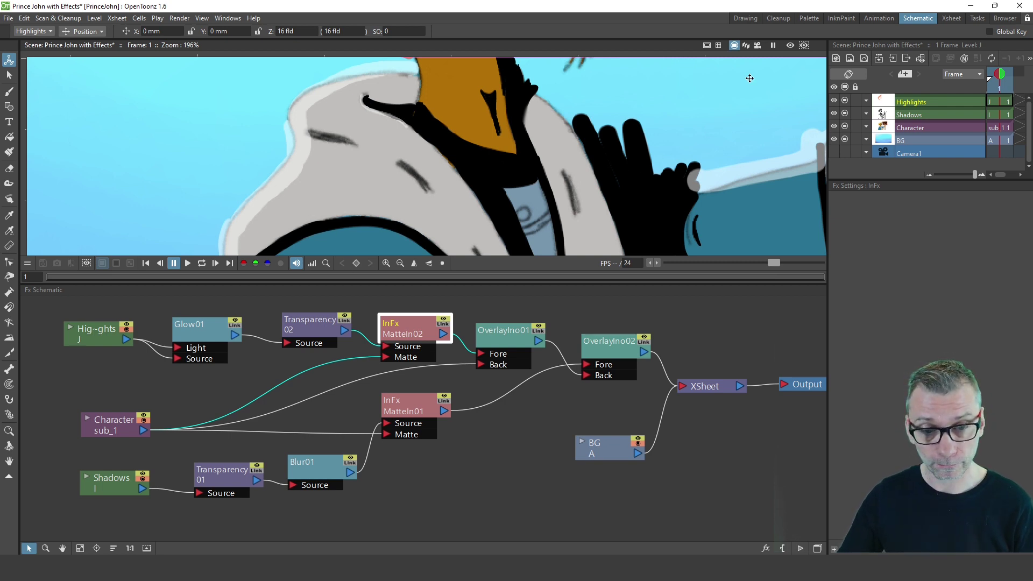
{"action": "left_click", "coordinate": [789, 45]}
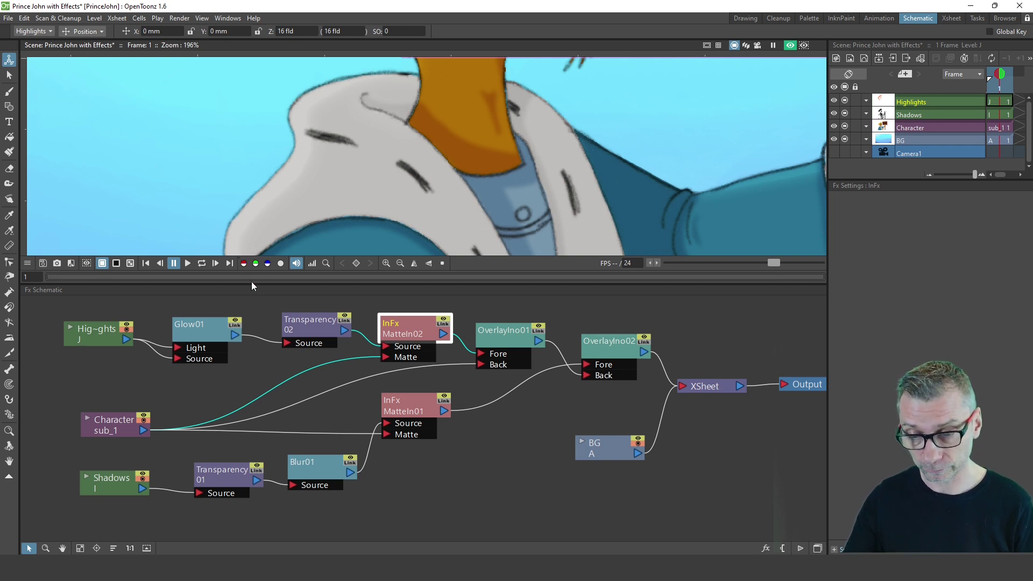
{"action": "left_click_drag", "start_coordinate": [314, 325], "coordinate": [306, 328]}
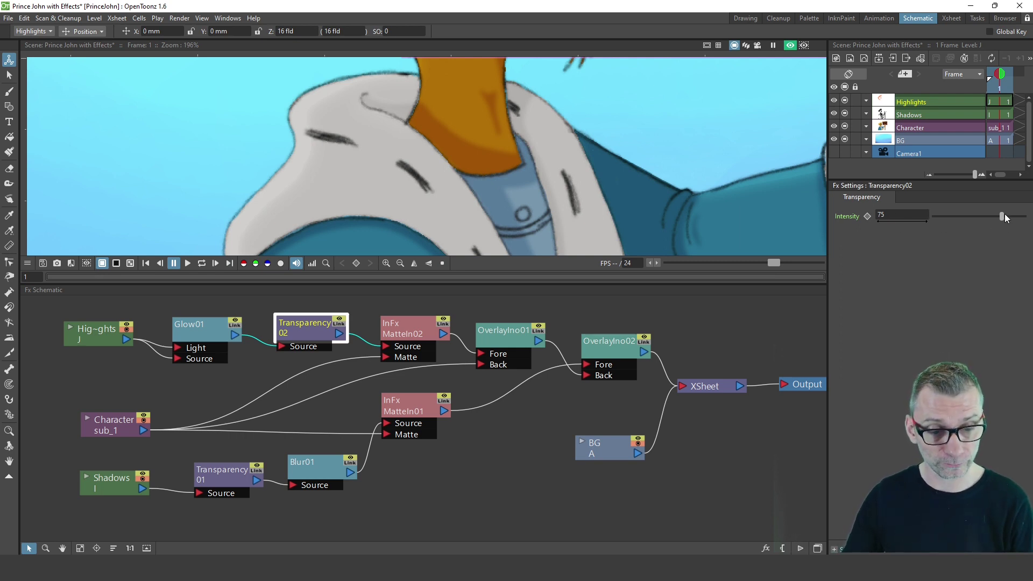
{"action": "left_click_drag", "start_coordinate": [1002, 214], "coordinate": [957, 221]}
{"action": "scroll", "coordinate": [331, 220], "scroll_direction": "down", "scroll_amount": 3}
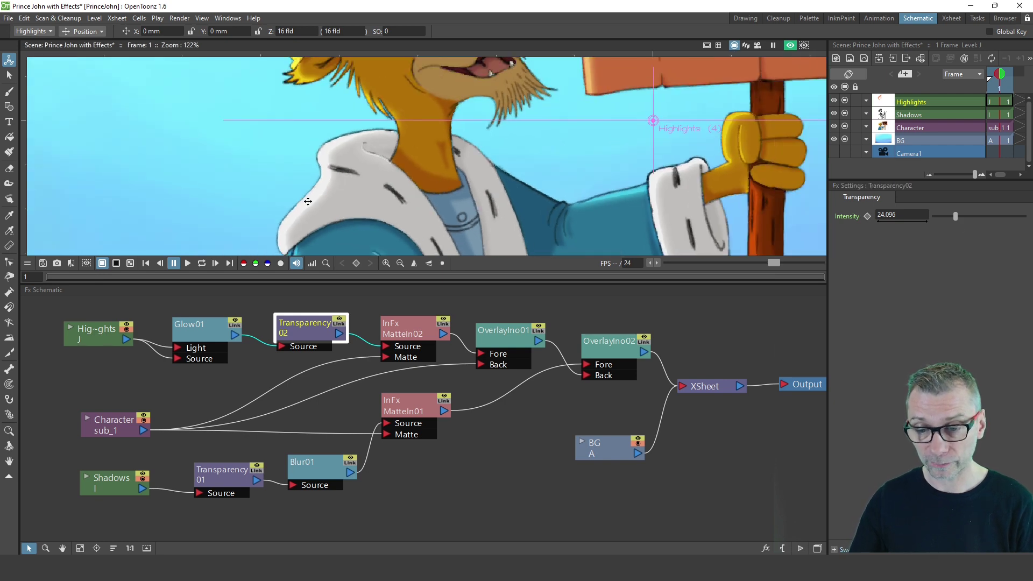
{"action": "left_click_drag", "start_coordinate": [331, 220], "coordinate": [359, 128]}
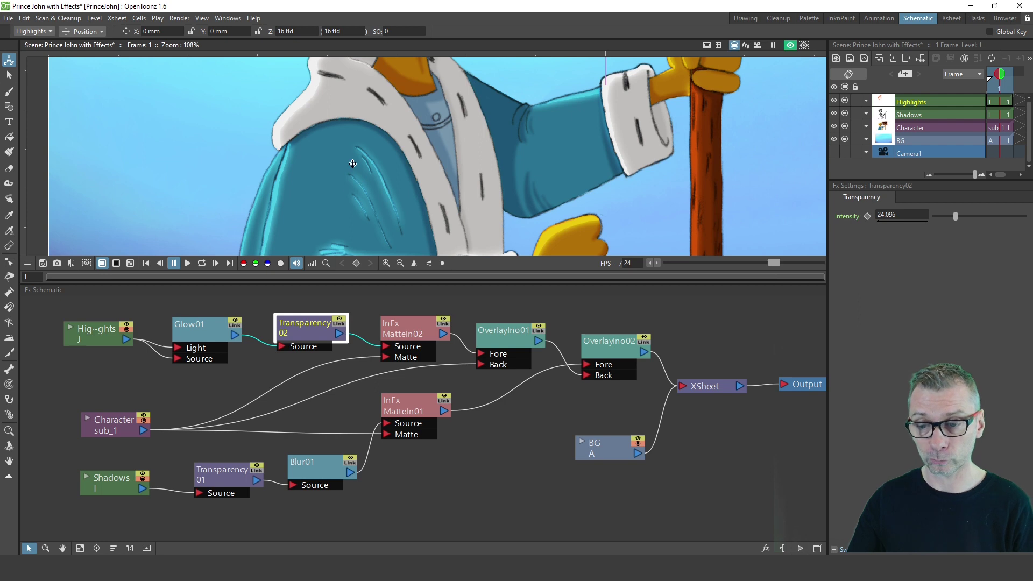
{"action": "scroll", "coordinate": [303, 83], "scroll_direction": "up", "scroll_amount": 1}
{"action": "left_click_drag", "start_coordinate": [304, 83], "coordinate": [346, 139]}
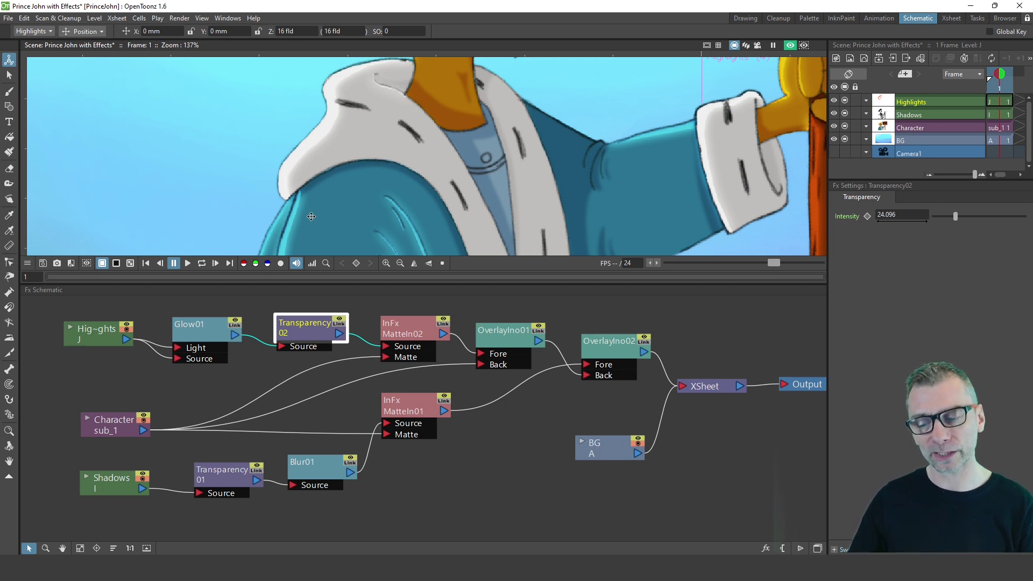
{"action": "left_click_drag", "start_coordinate": [312, 216], "coordinate": [329, 152]}
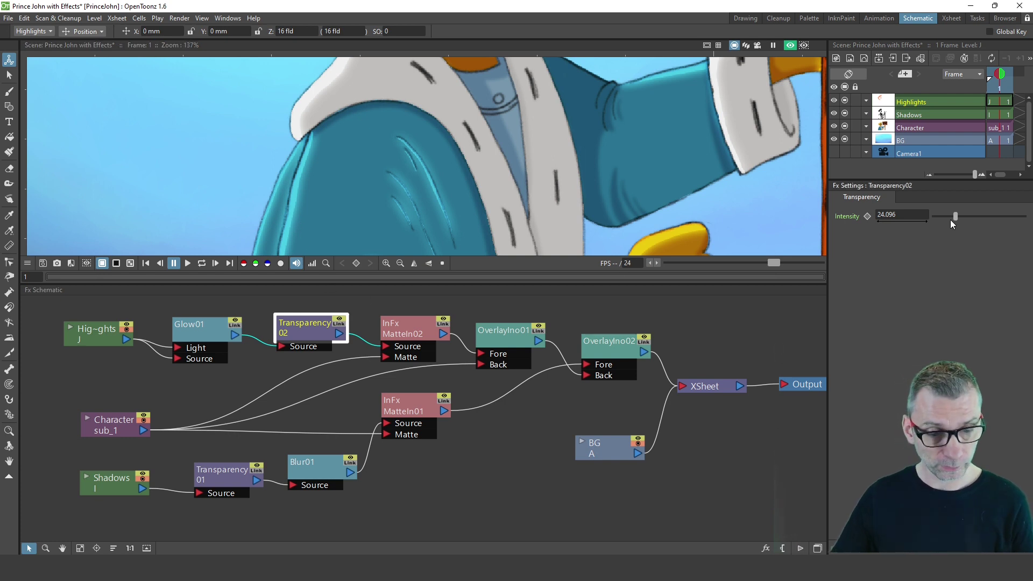
{"action": "left_click_drag", "start_coordinate": [956, 216], "coordinate": [1001, 216]}
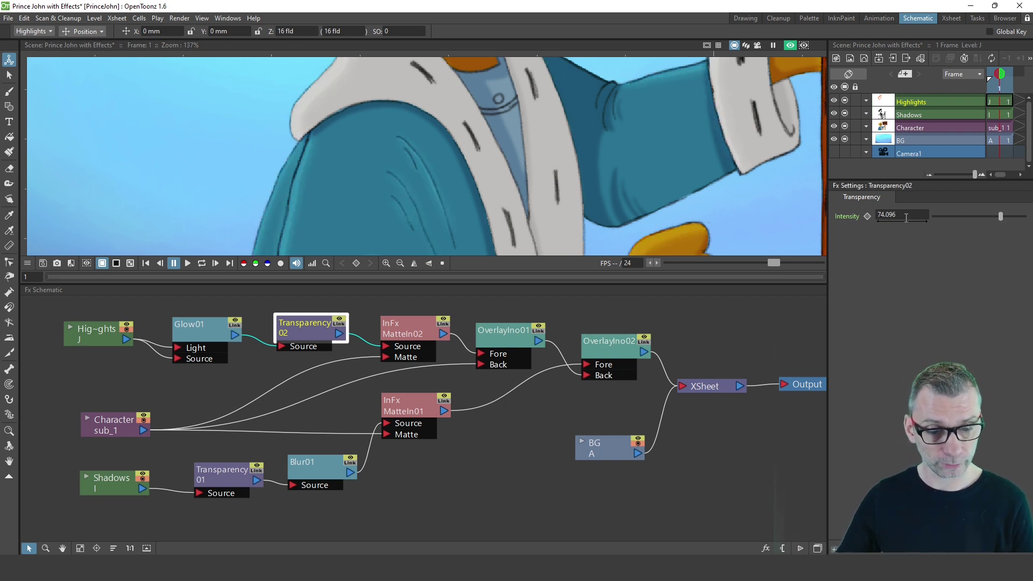
{"action": "left_click", "coordinate": [915, 214]}
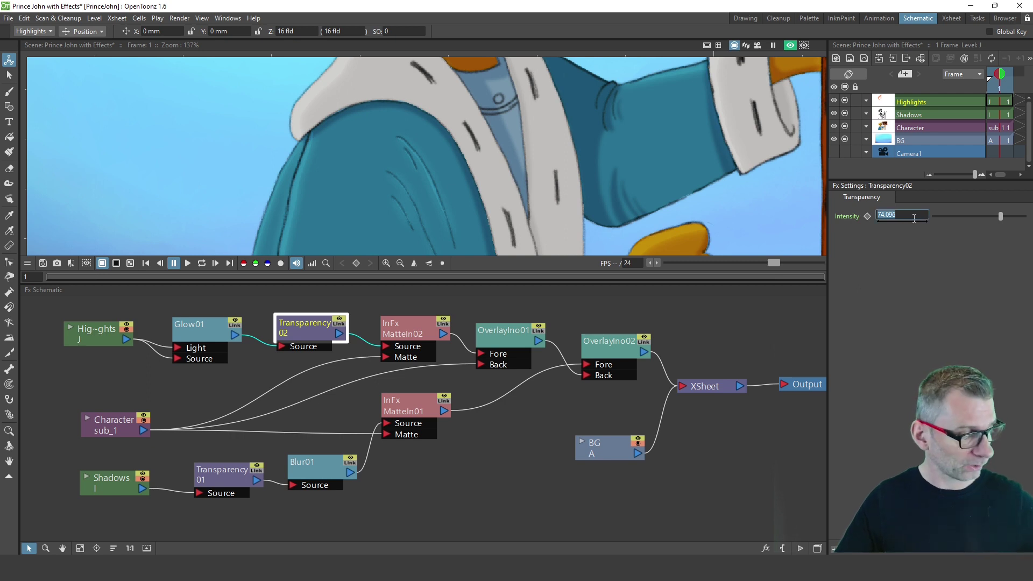
{"action": "type", "text": "75"}
{"action": "key", "text": "Return"}
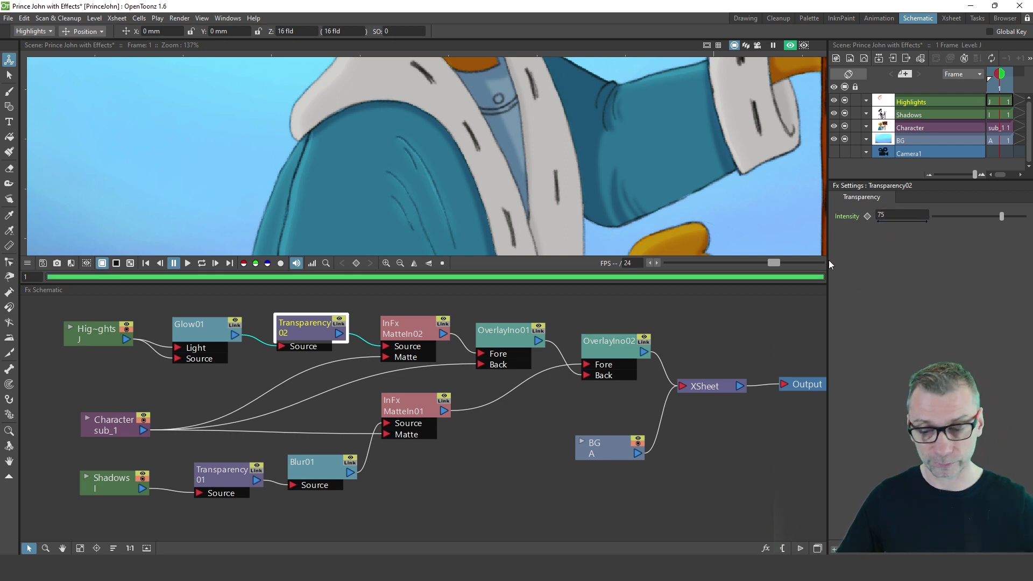
{"action": "left_click", "coordinate": [406, 330]}
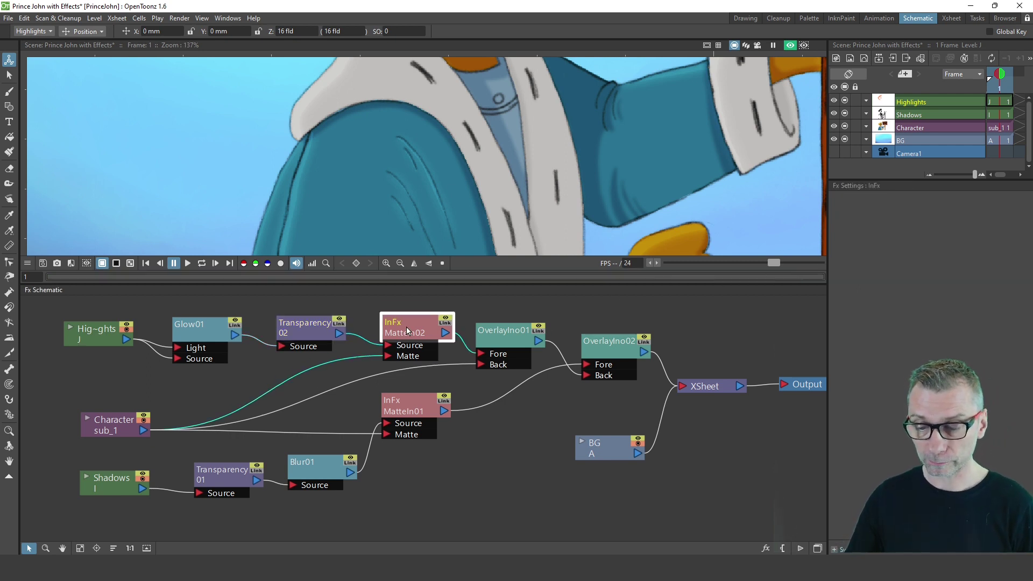
{"action": "left_click_drag", "start_coordinate": [299, 330], "coordinate": [299, 330]}
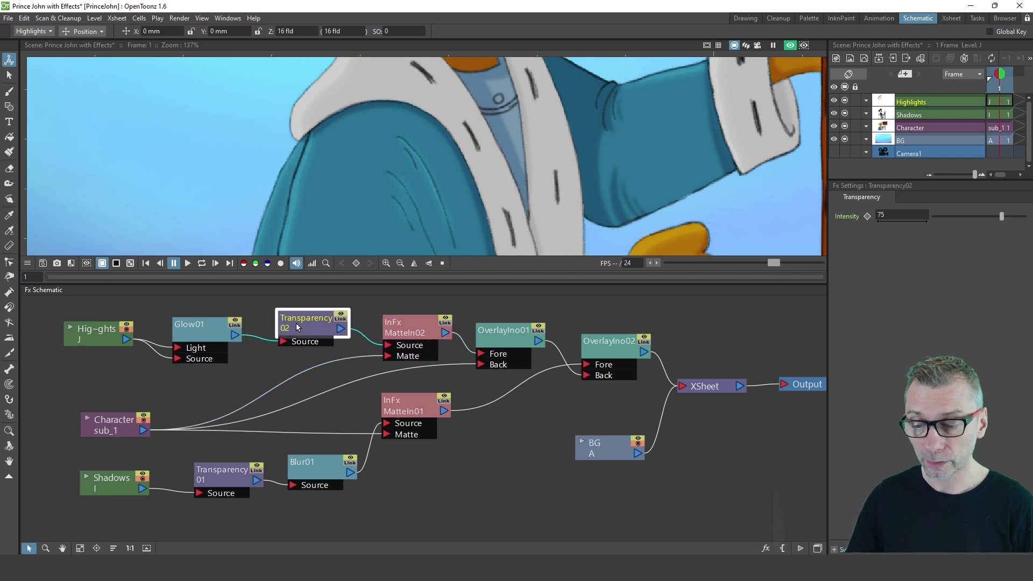
{"action": "left_click", "coordinate": [199, 328]}
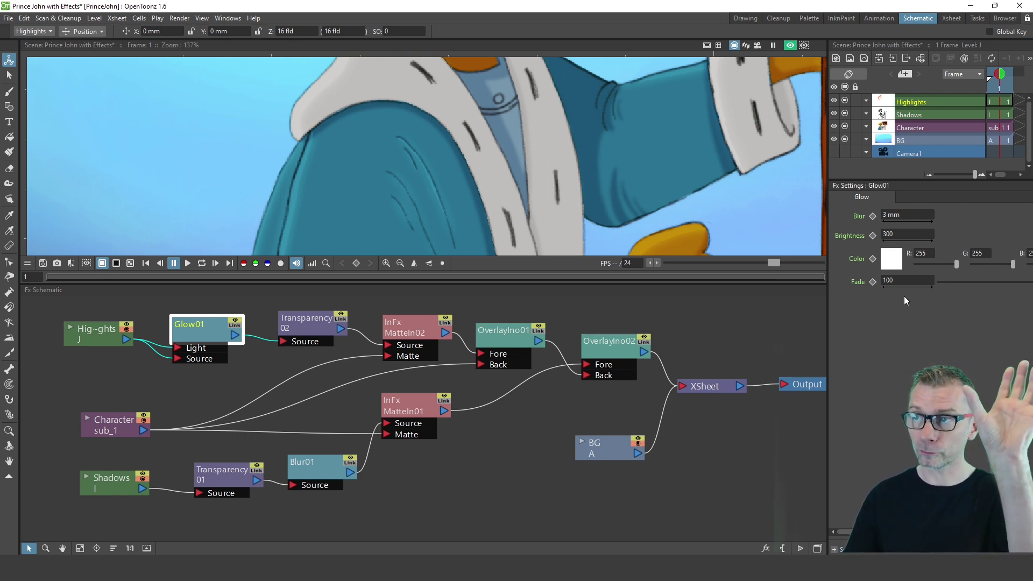
{"action": "left_click", "coordinate": [913, 216]}
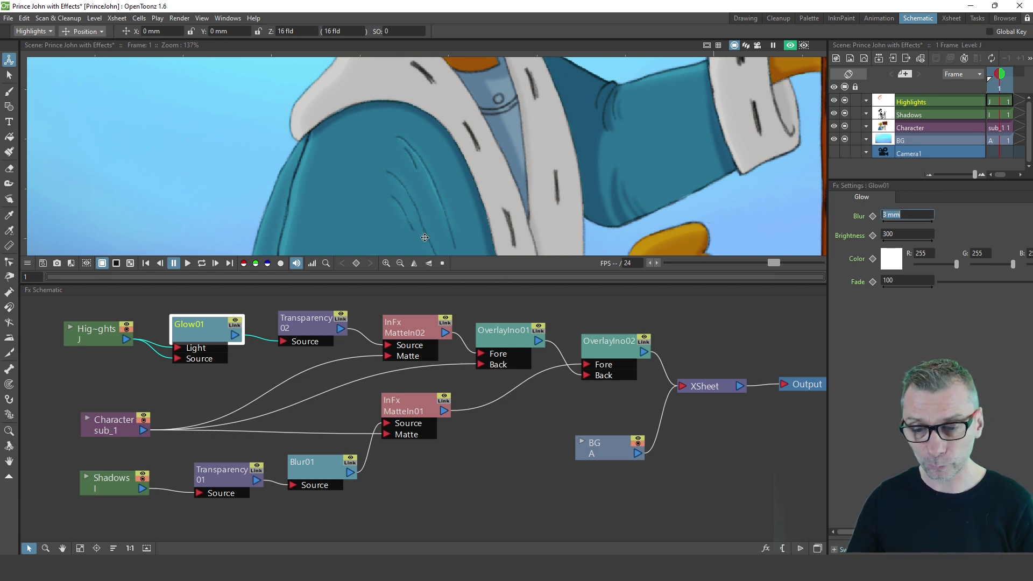
{"action": "scroll", "coordinate": [323, 107], "scroll_direction": "up", "scroll_amount": 2}
{"action": "scroll", "coordinate": [369, 224], "scroll_direction": "up", "scroll_amount": 3}
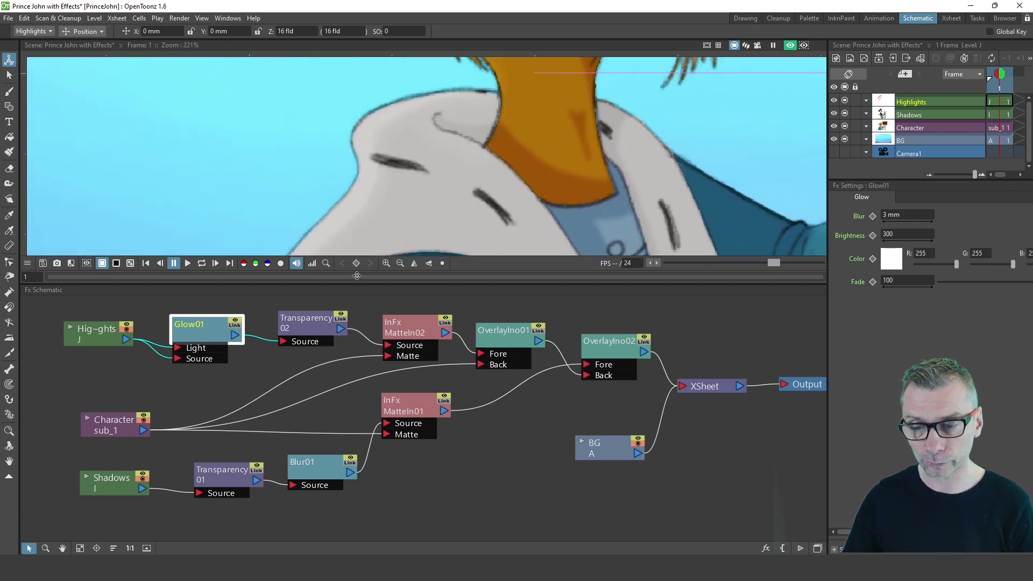
{"action": "scroll", "coordinate": [391, 220], "scroll_direction": "down", "scroll_amount": 1}
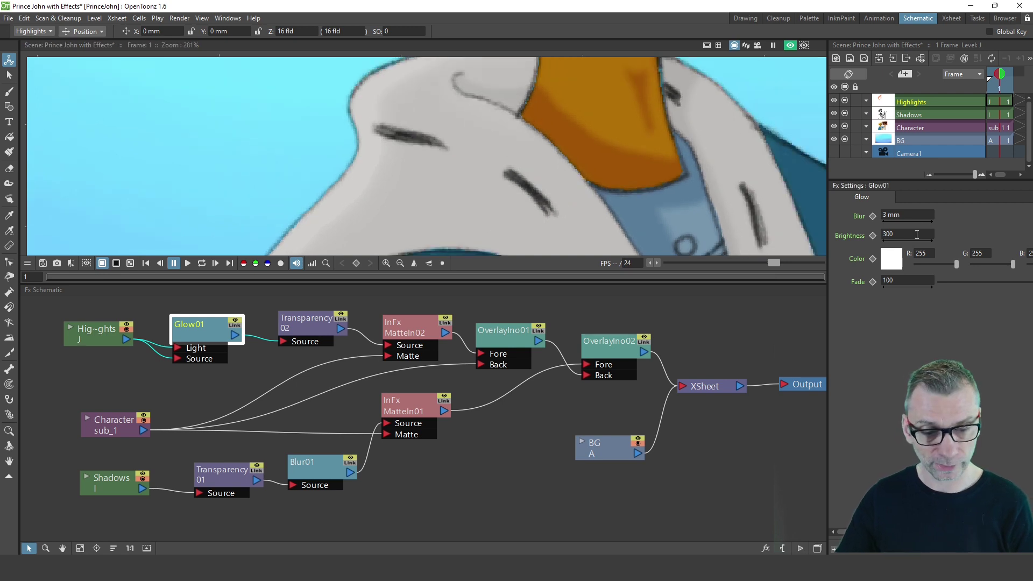
{"action": "left_click", "coordinate": [914, 214]}
{"action": "type", "text": "0"}
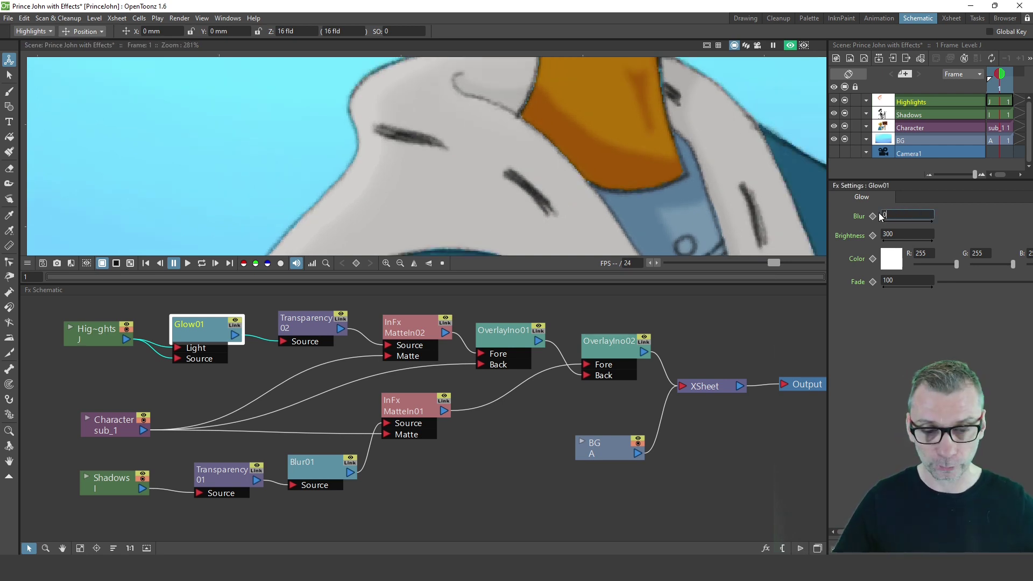
{"action": "key", "text": "Return"}
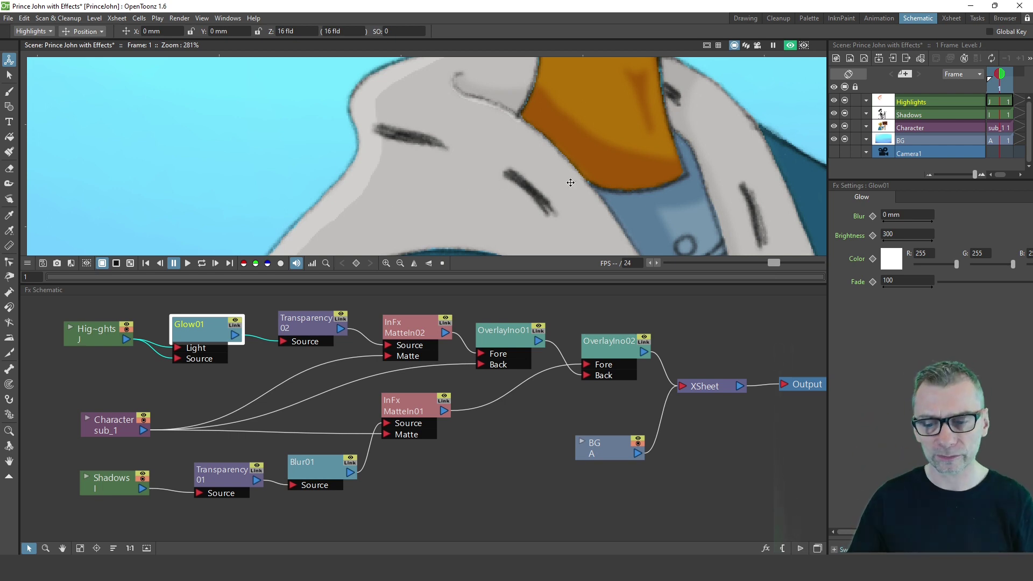
{"action": "scroll", "coordinate": [572, 145], "scroll_direction": "down", "scroll_amount": 3}
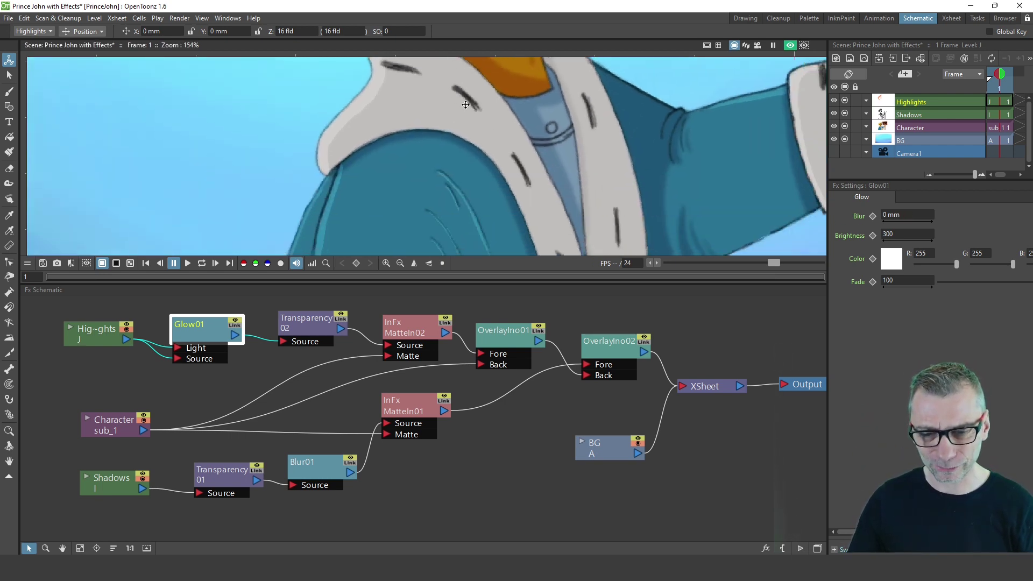
{"action": "left_click_drag", "start_coordinate": [493, 149], "coordinate": [538, 188]}
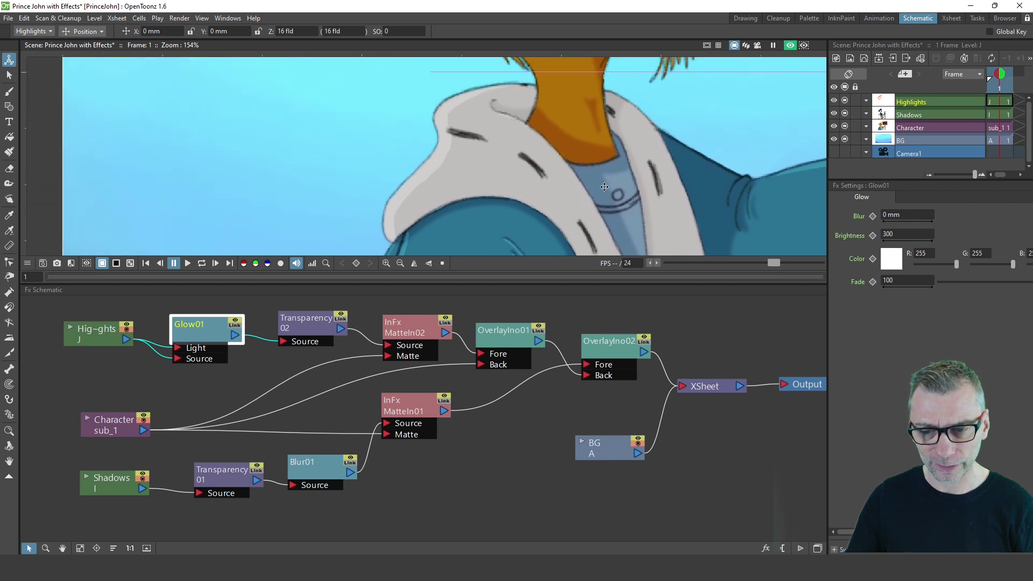
{"action": "left_click", "coordinate": [916, 215]}
{"action": "type", "text": "3"}
{"action": "key", "text": "Return"}
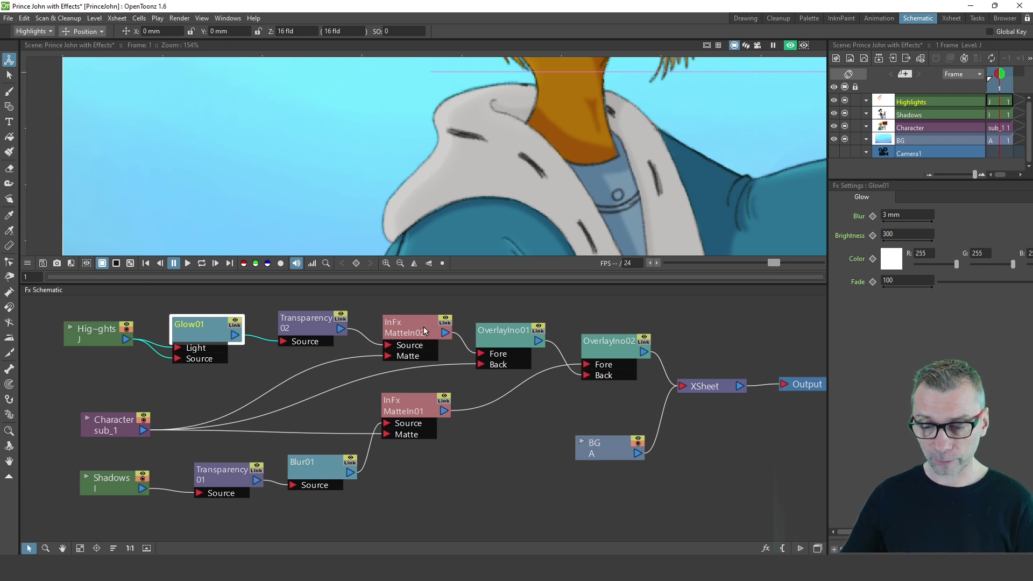
{"action": "left_click_drag", "start_coordinate": [424, 331], "coordinate": [421, 336]}
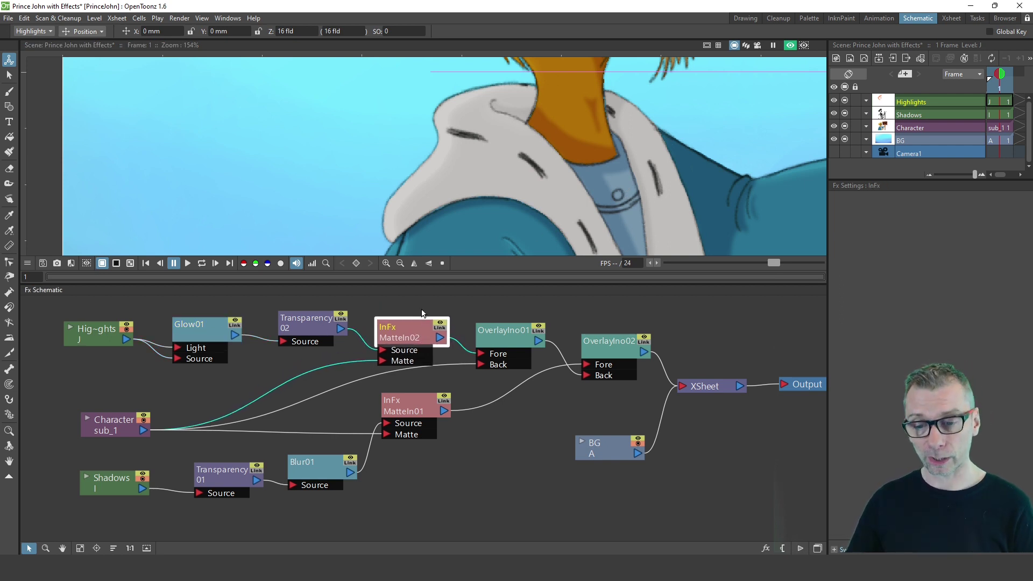
{"action": "scroll", "coordinate": [444, 165], "scroll_direction": "down", "scroll_amount": 2}
{"action": "scroll", "coordinate": [520, 165], "scroll_direction": "down", "scroll_amount": 4}
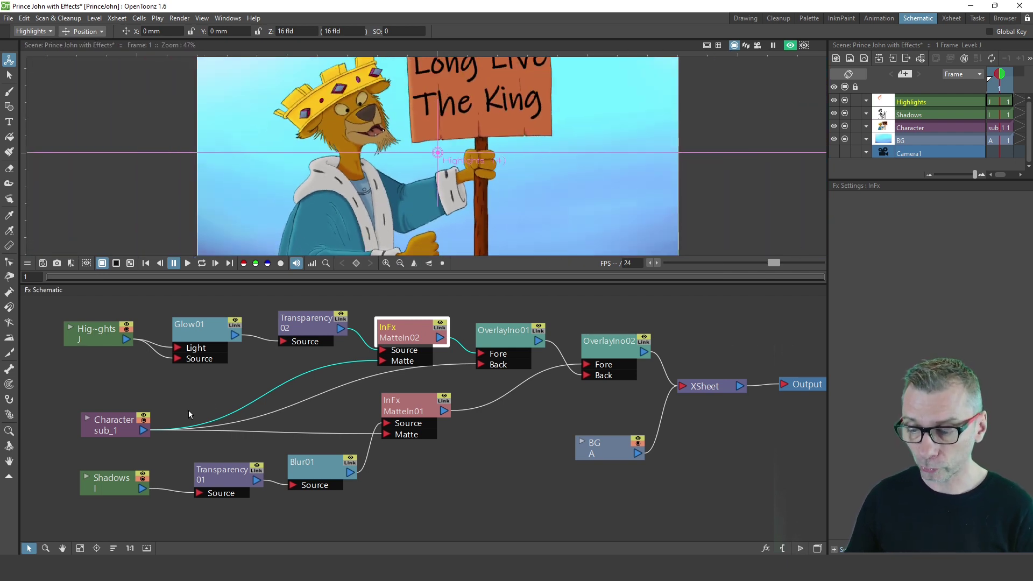
{"action": "left_click_drag", "start_coordinate": [117, 422], "coordinate": [112, 416]}
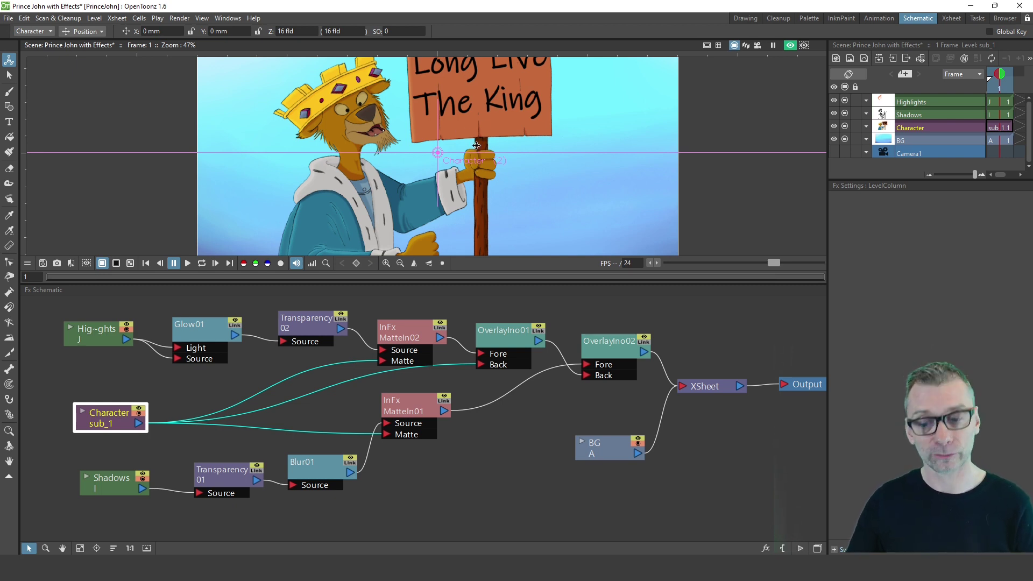
{"action": "scroll", "coordinate": [510, 225], "scroll_direction": "up", "scroll_amount": 8}
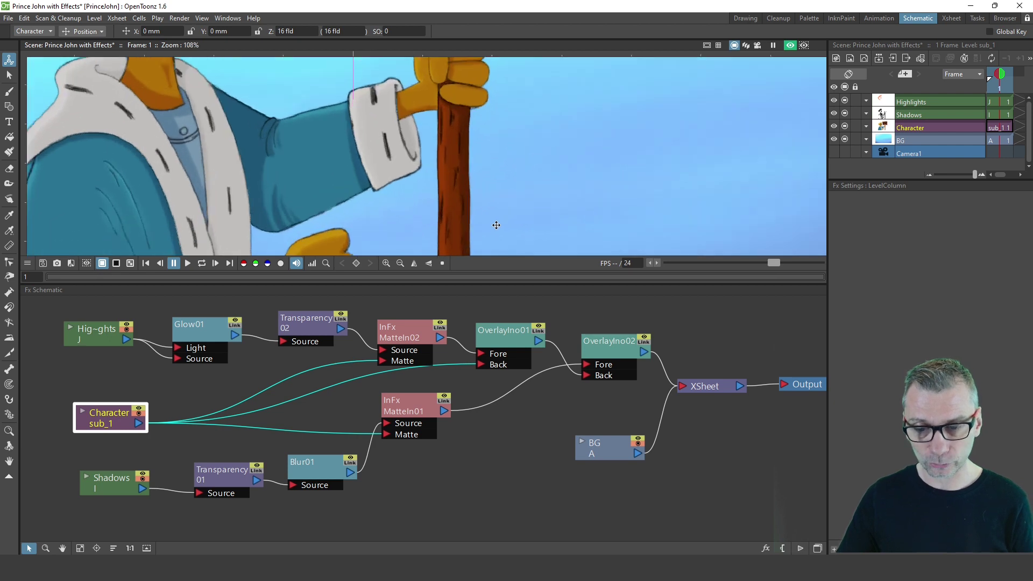
{"action": "scroll", "coordinate": [491, 219], "scroll_direction": "up", "scroll_amount": 1}
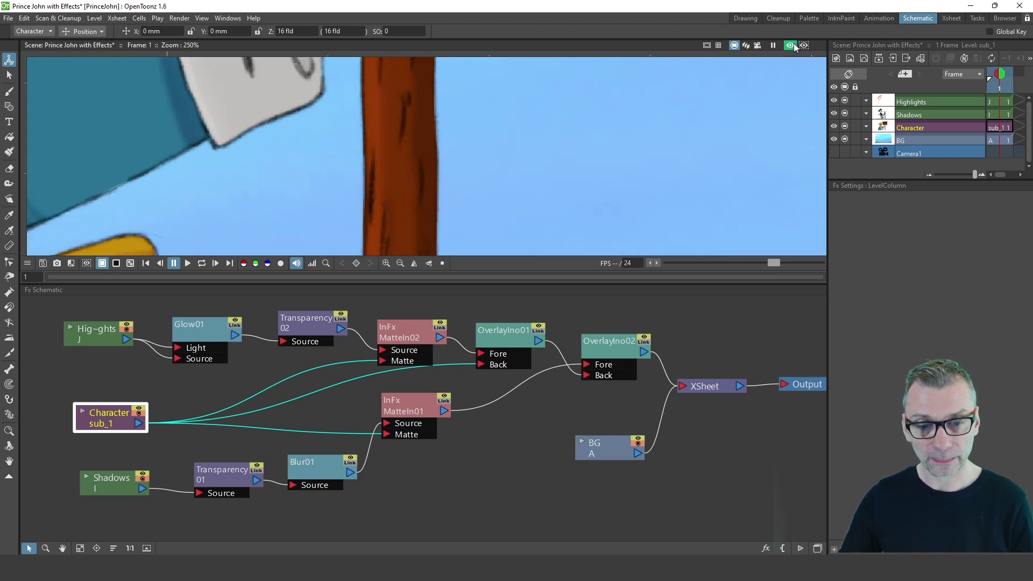
{"action": "left_click", "coordinate": [790, 46]}
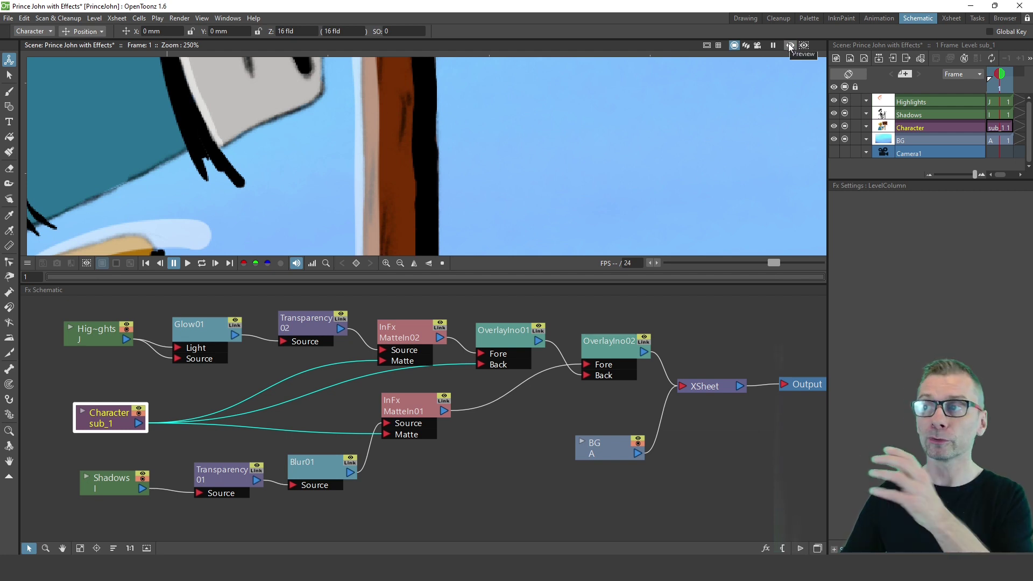
{"action": "left_click", "coordinate": [791, 47]}
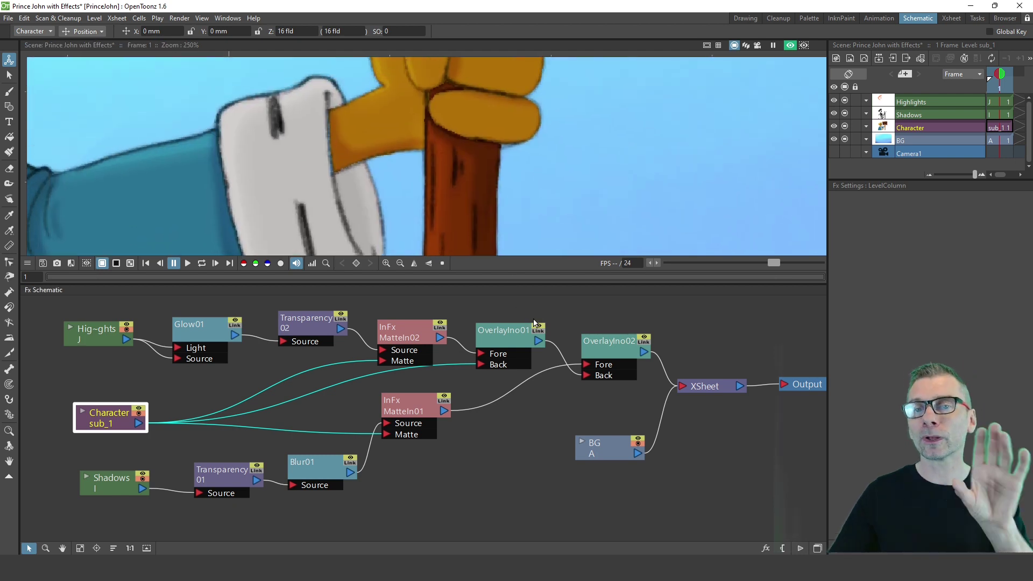
{"action": "scroll", "coordinate": [535, 312], "scroll_direction": "down", "scroll_amount": 3}
{"action": "scroll", "coordinate": [537, 383], "scroll_direction": "up", "scroll_amount": 4}
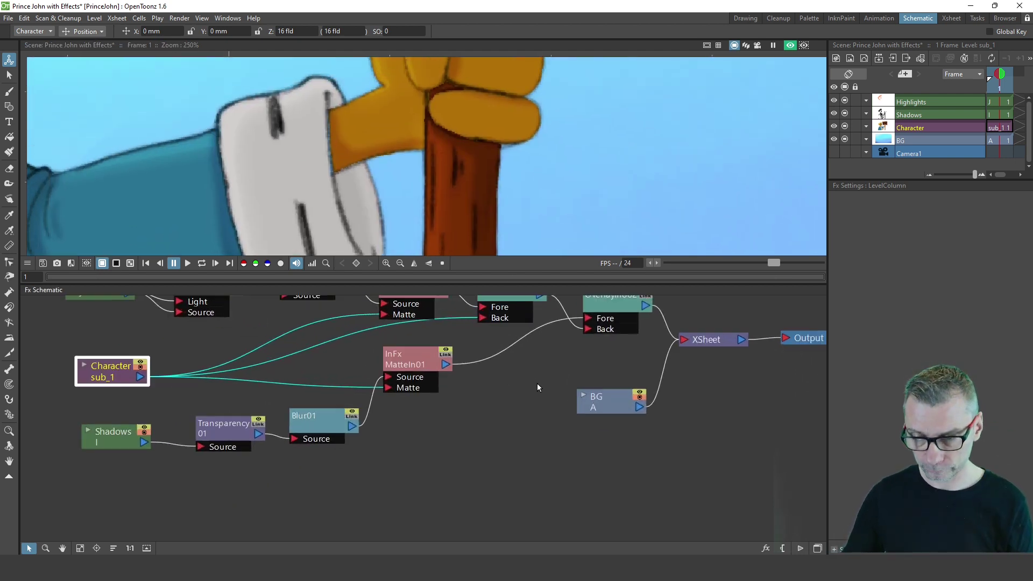
{"action": "scroll", "coordinate": [531, 435], "scroll_direction": "down", "scroll_amount": 1}
{"action": "scroll", "coordinate": [509, 209], "scroll_direction": "down", "scroll_amount": 2}
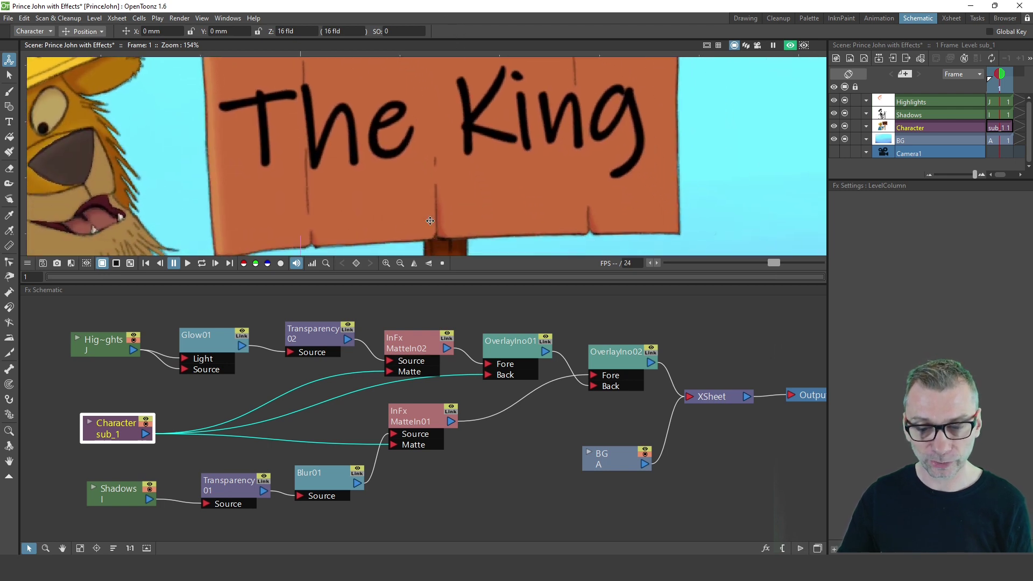
{"action": "scroll", "coordinate": [554, 237], "scroll_direction": "down", "scroll_amount": 1}
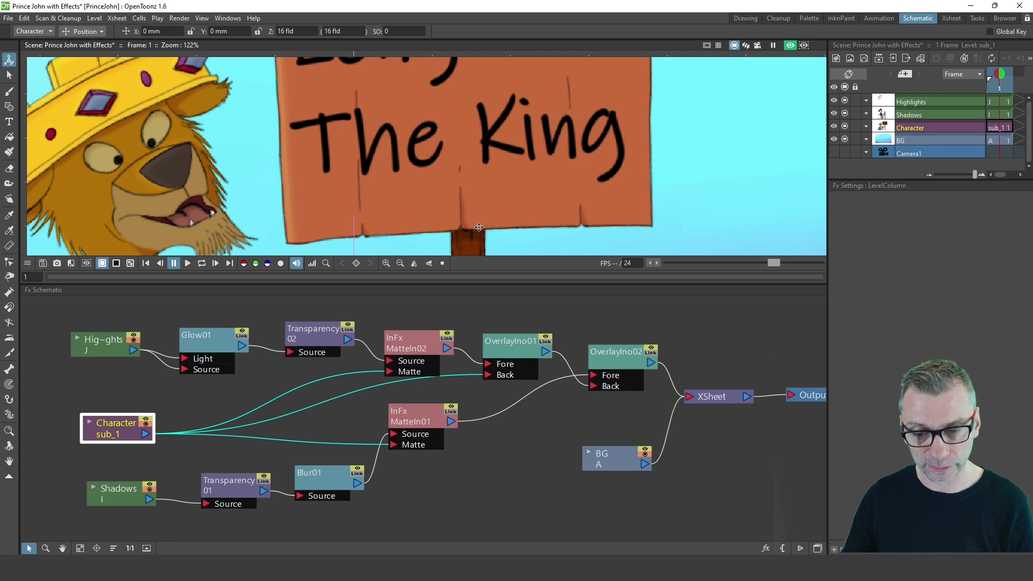
{"action": "scroll", "coordinate": [464, 202], "scroll_direction": "up", "scroll_amount": 5}
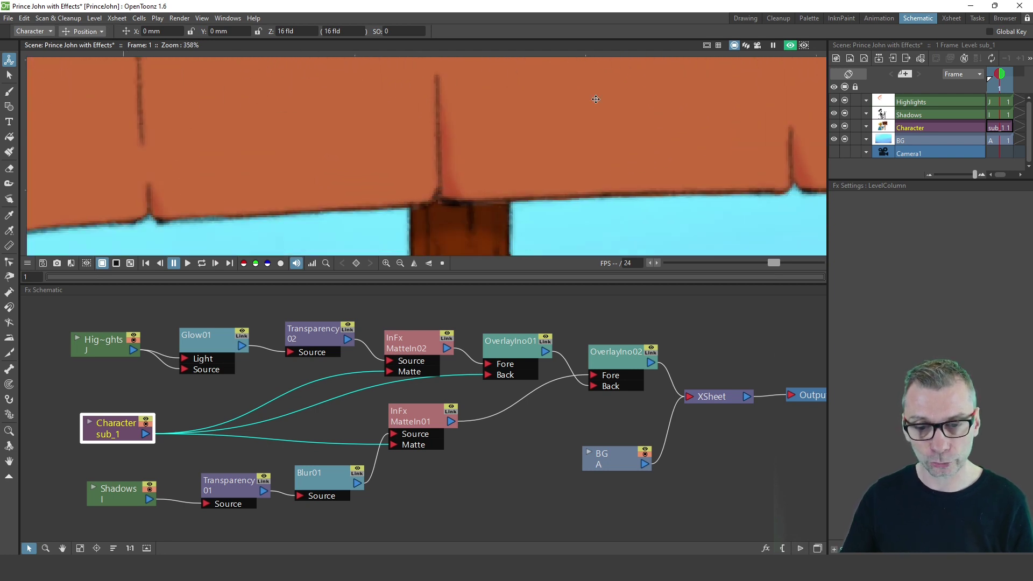
{"action": "left_click", "coordinate": [788, 46]}
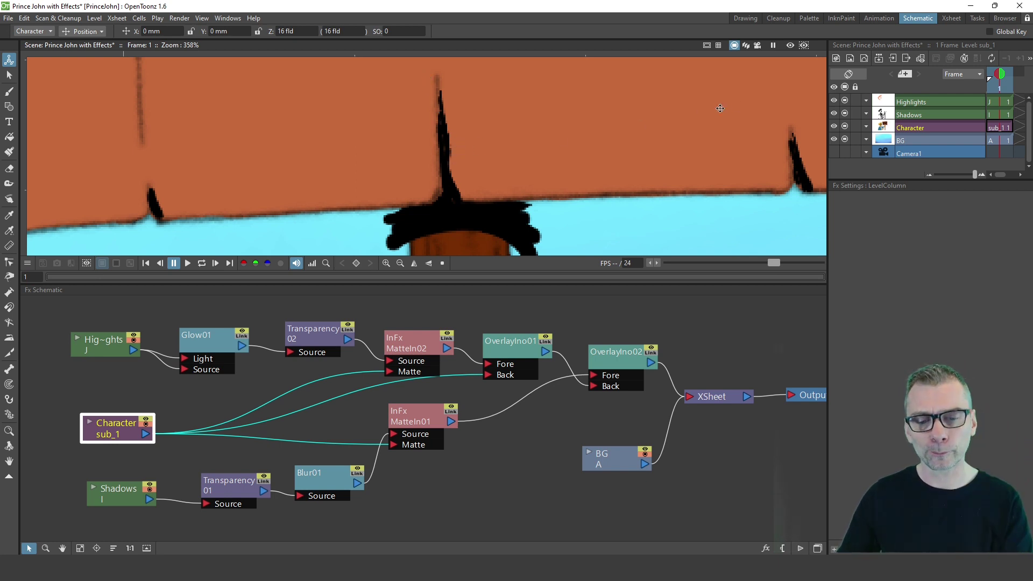
{"action": "left_click_drag", "start_coordinate": [791, 170], "coordinate": [531, 171]}
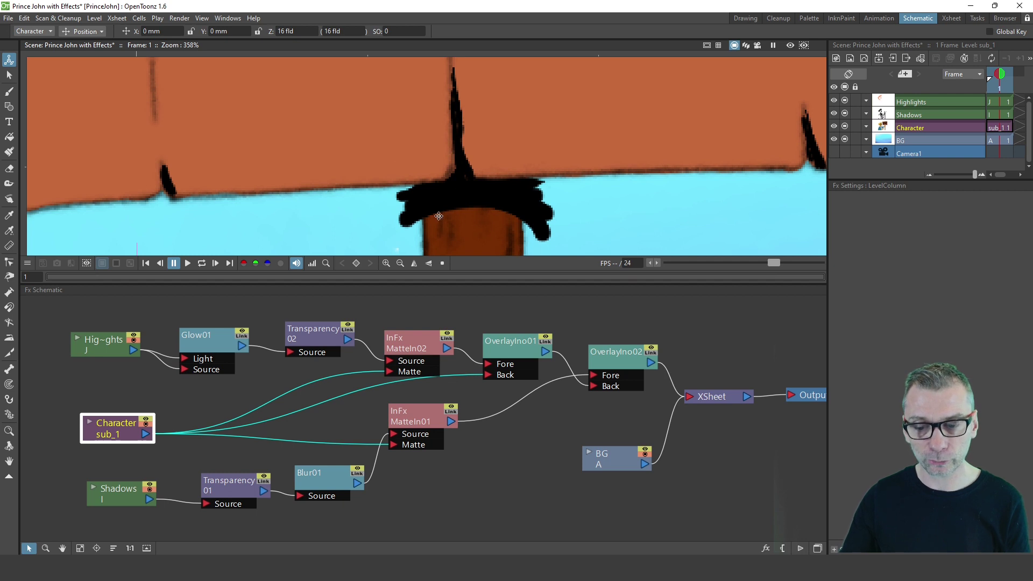
{"action": "left_click", "coordinate": [790, 46]}
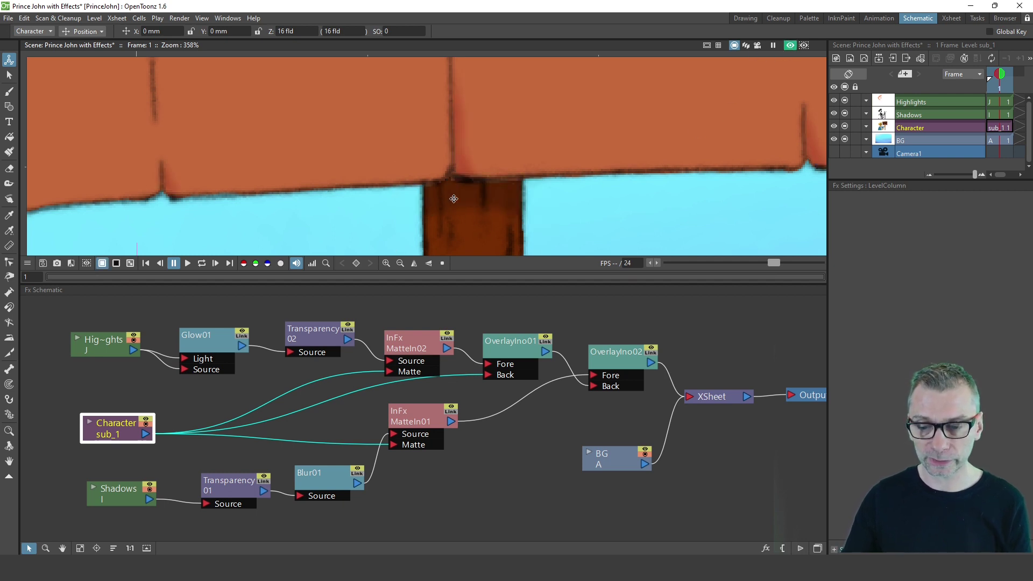
{"action": "scroll", "coordinate": [479, 201], "scroll_direction": "down", "scroll_amount": 1}
{"action": "scroll", "coordinate": [466, 140], "scroll_direction": "down", "scroll_amount": 10}
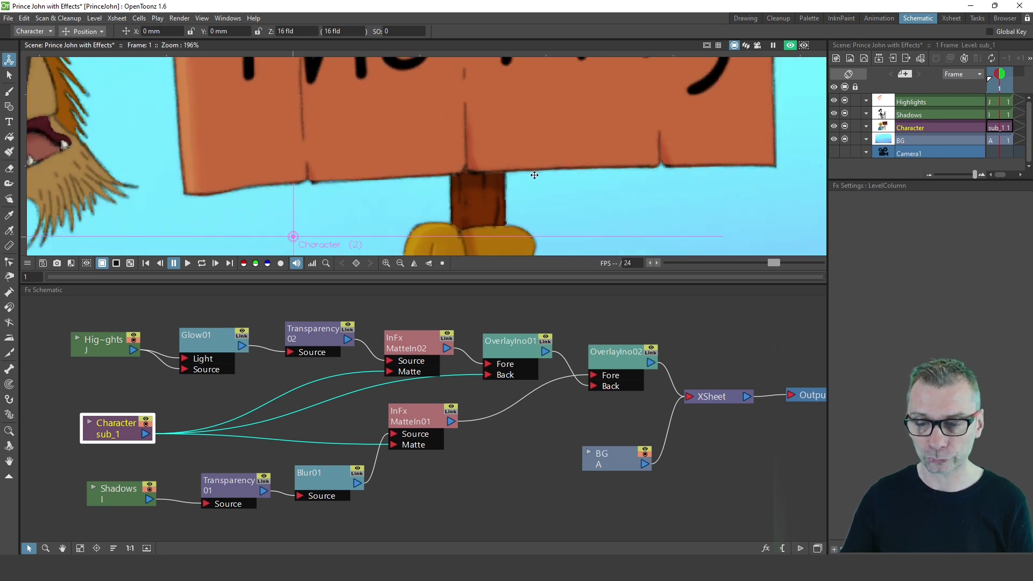
{"action": "scroll", "coordinate": [566, 189], "scroll_direction": "down", "scroll_amount": 3}
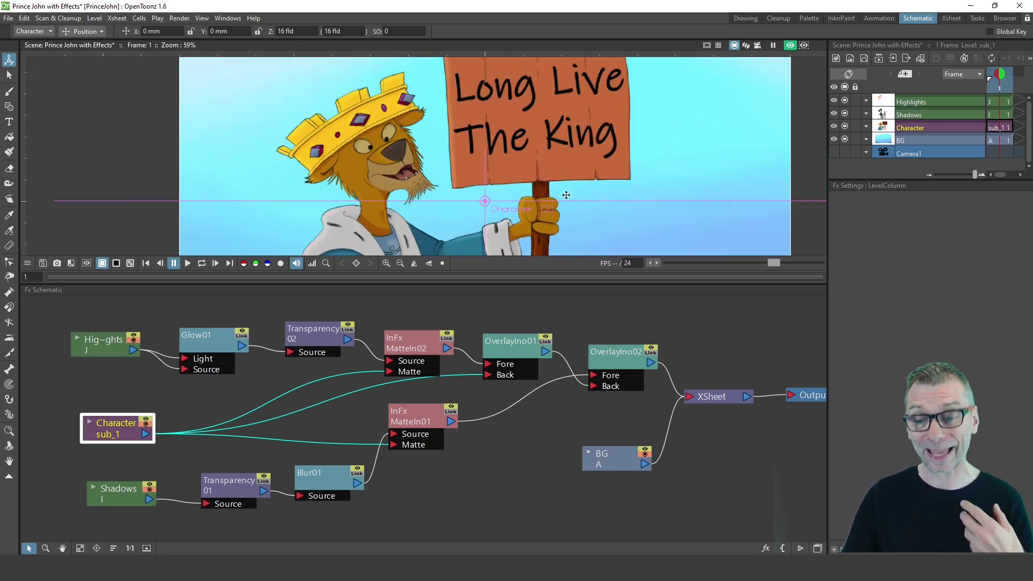
{"action": "scroll", "coordinate": [566, 197], "scroll_direction": "down", "scroll_amount": 4}
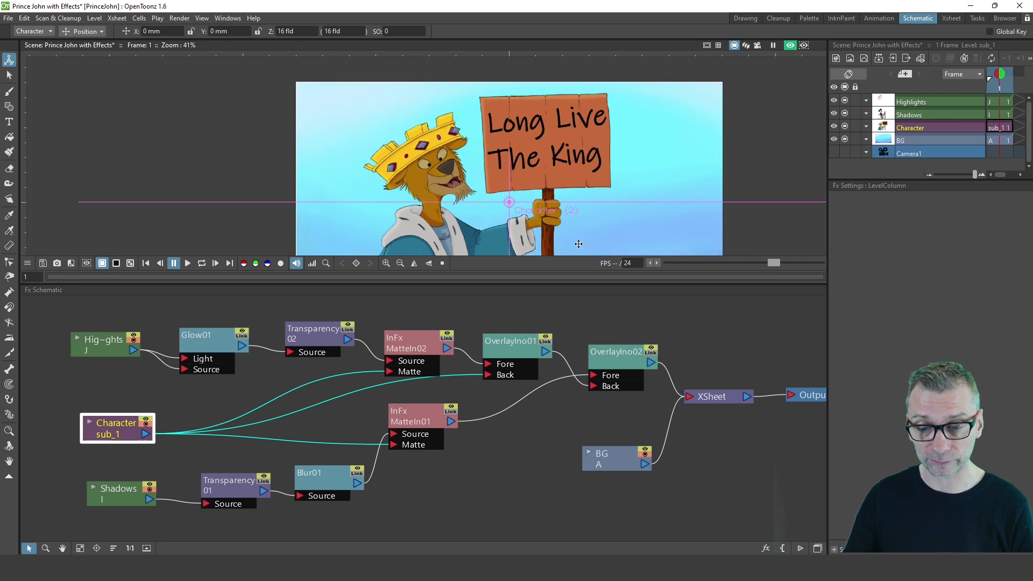
{"action": "left_click_drag", "start_coordinate": [533, 213], "coordinate": [526, 208]}
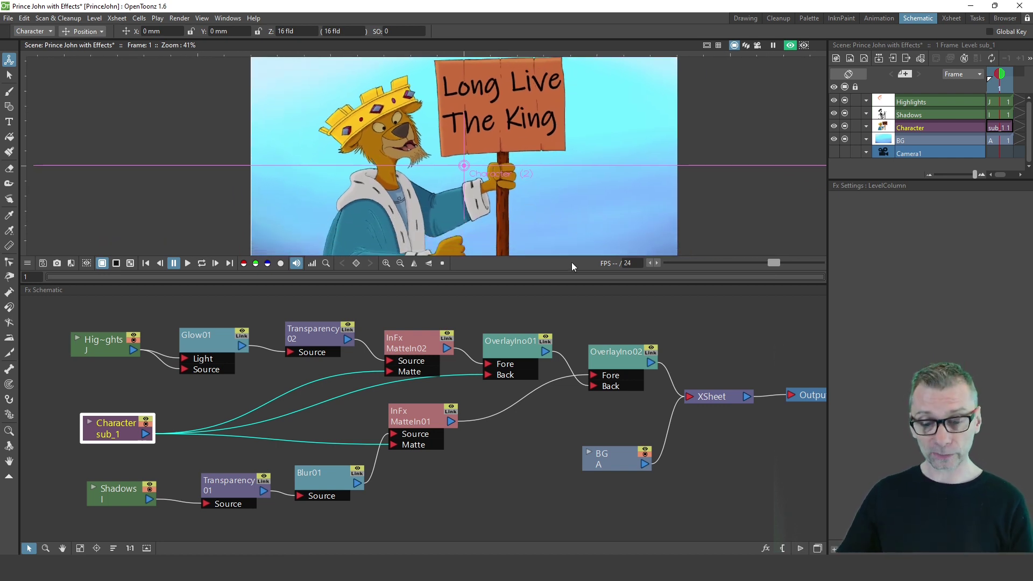
{"action": "left_click", "coordinate": [499, 315]}
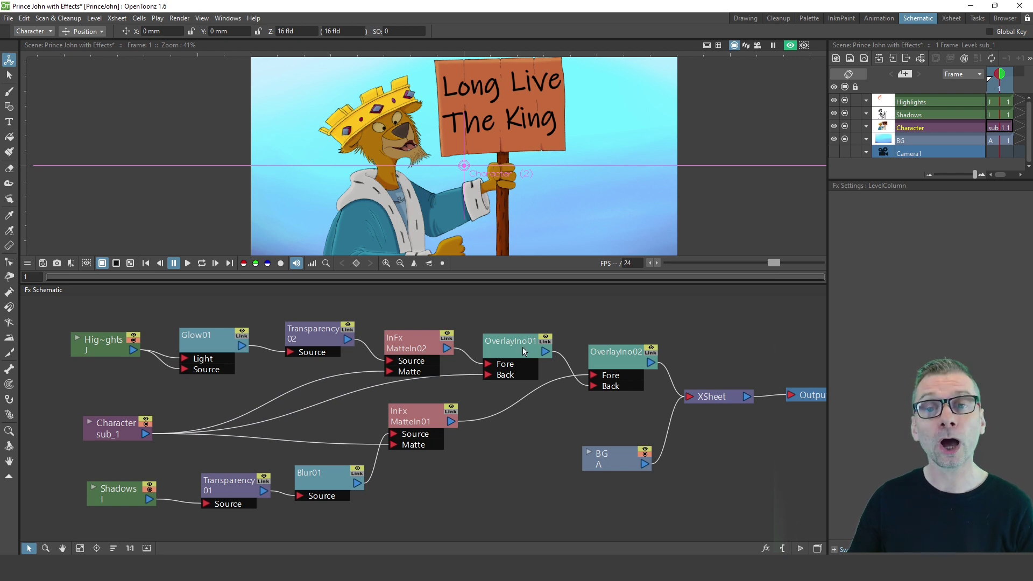
Step: Shift the OverlayIno01 node a little to the right in the Fx Schematic
{"action": "left_click_drag", "start_coordinate": [524, 349], "coordinate": [530, 352]}
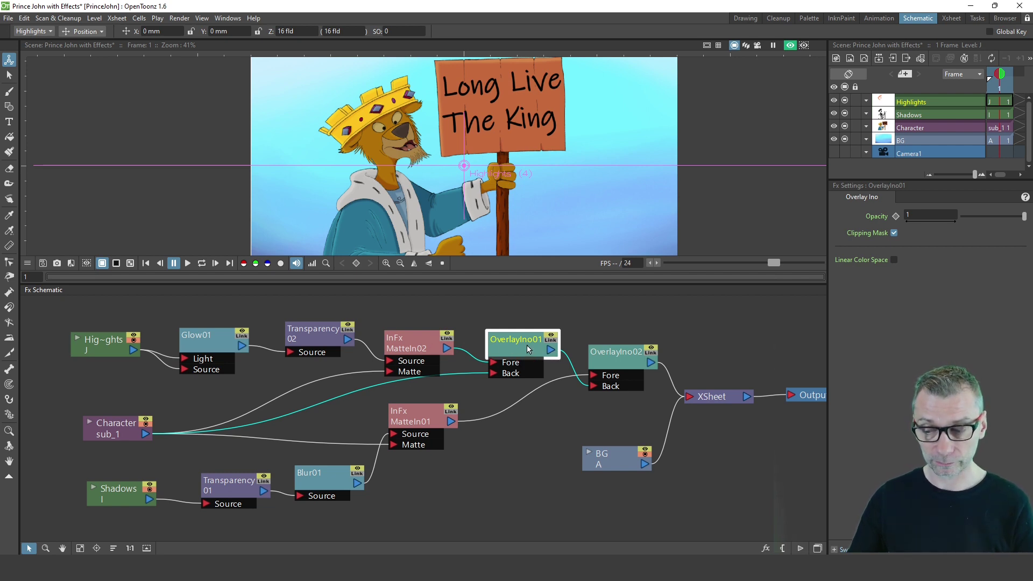
{"action": "mouse_move", "coordinate": [528, 347]}
{"action": "left_mouse_down"}
{"action": "mouse_move", "coordinate": [543, 340]}
{"action": "mouse_move", "coordinate": [527, 347]}
{"action": "mouse_move", "coordinate": [520, 336]}
{"action": "left_mouse_up"}
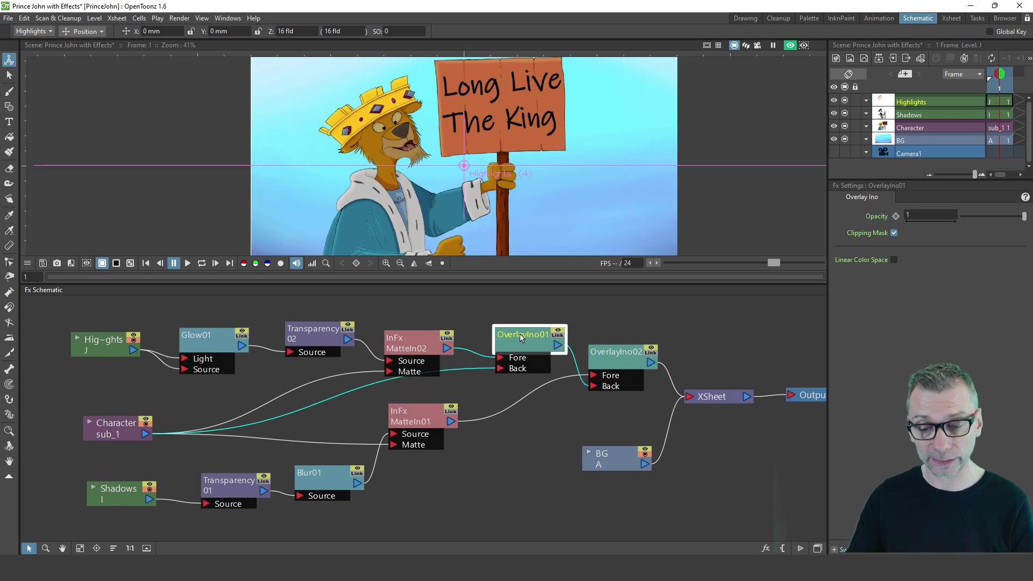
{"action": "right_click", "coordinate": [593, 322]}
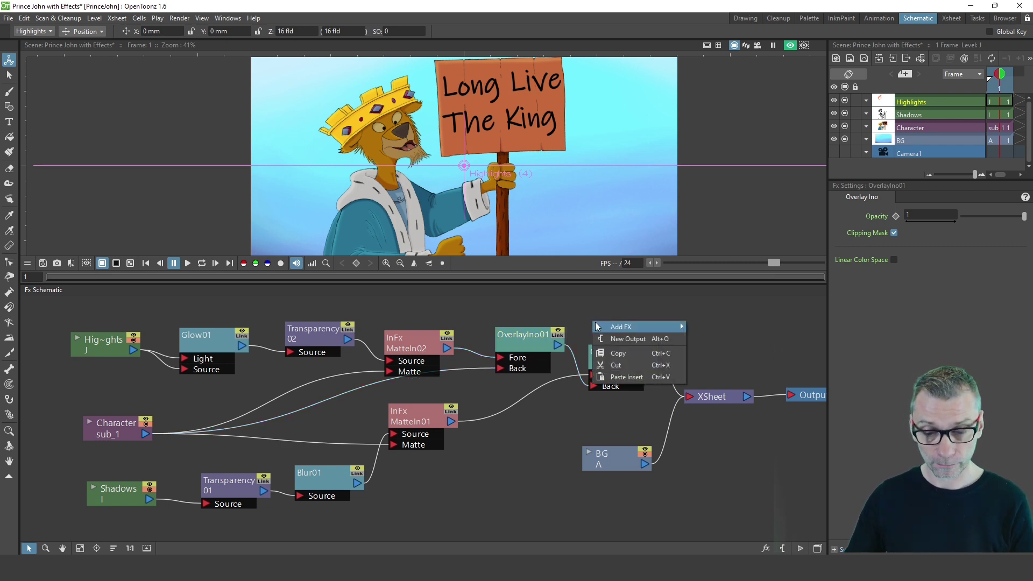
{"action": "mouse_move", "coordinate": [595, 326]}
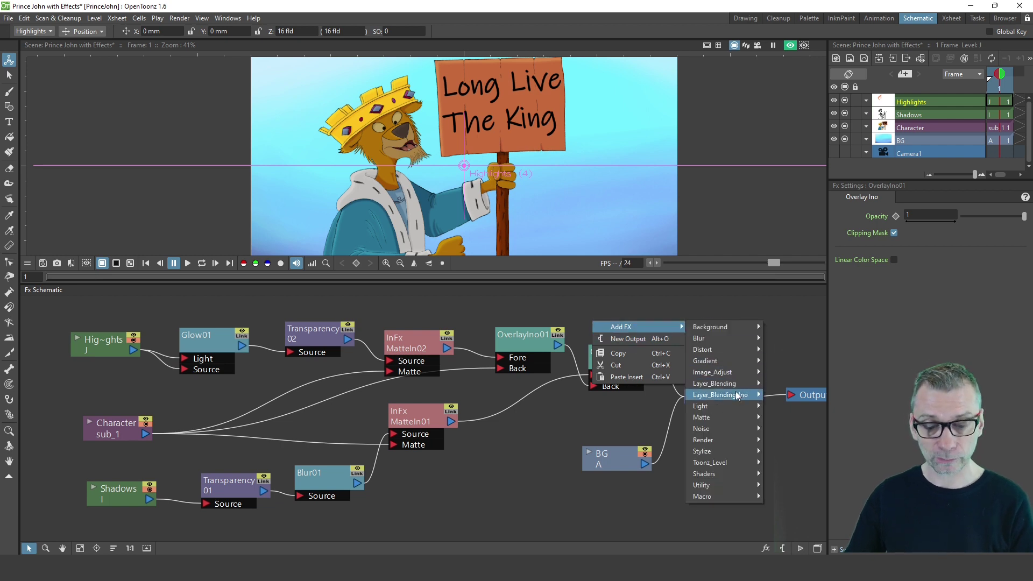
{"action": "mouse_move", "coordinate": [732, 397]}
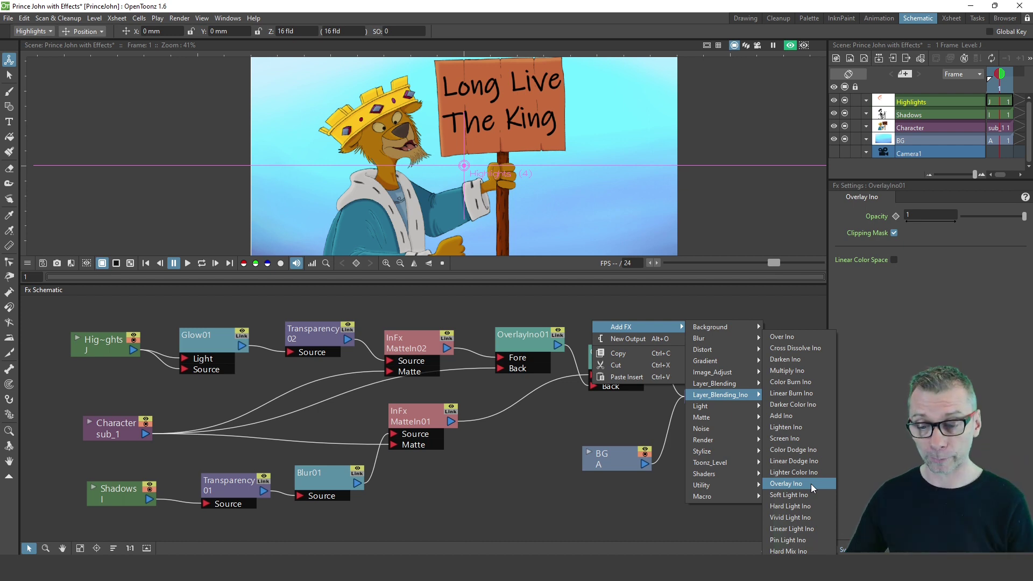
{"action": "key", "text": "Escape"}
{"action": "key", "text": "Escape"}
{"action": "key", "text": "Escape"}
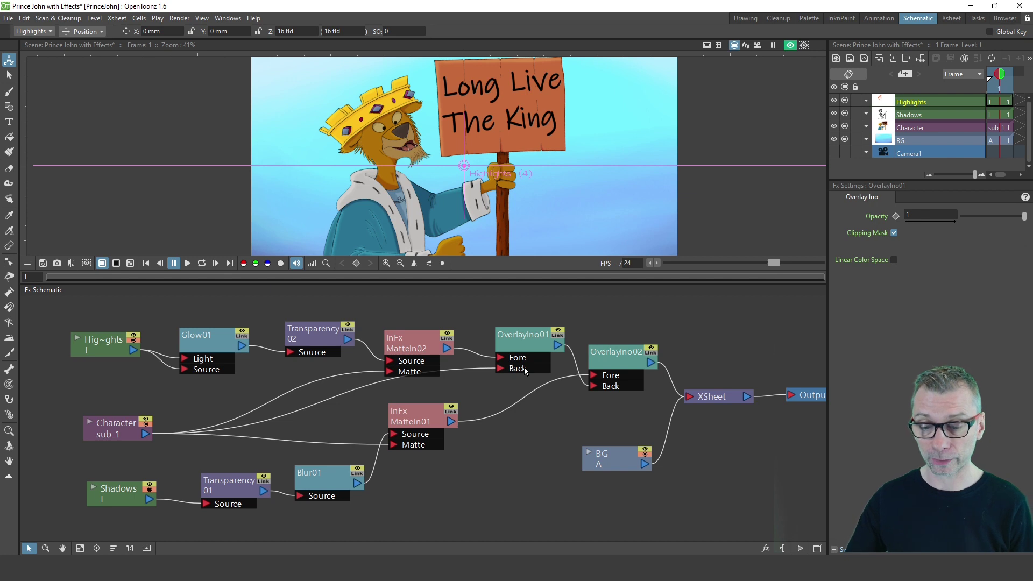
Step: Reposition MatteIn02, OverlayIno01, OverlayIno02, MatteIn01 and the XSheet node for tidier links
{"action": "left_click_drag", "start_coordinate": [389, 340], "coordinate": [395, 327]}
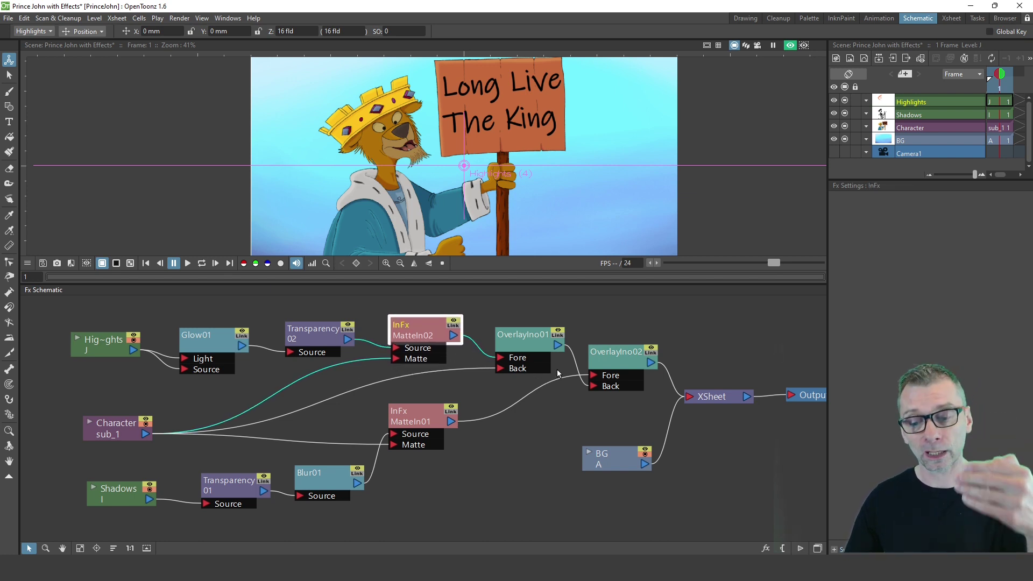
{"action": "left_click", "coordinate": [498, 385]}
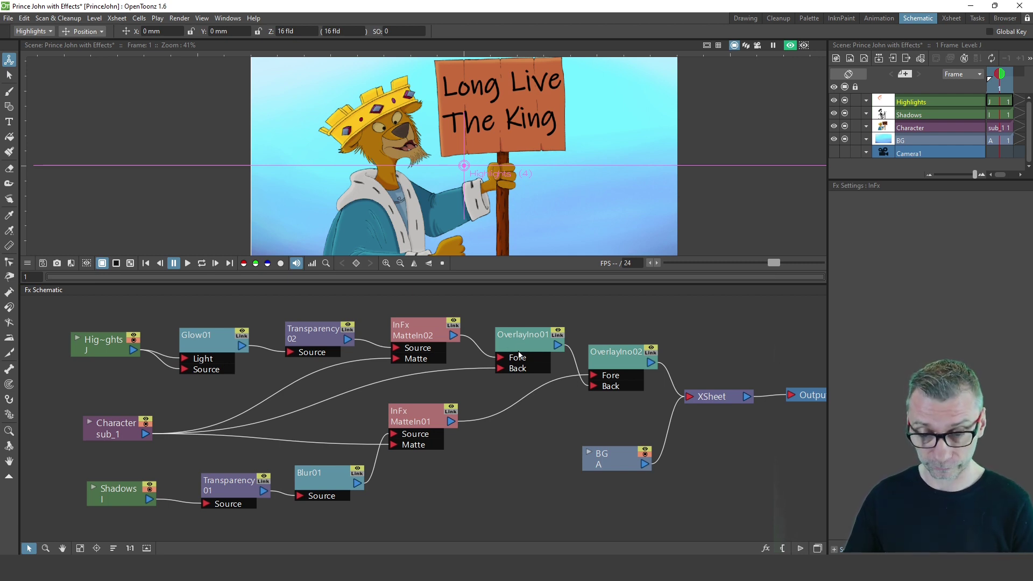
{"action": "left_click_drag", "start_coordinate": [522, 339], "coordinate": [517, 334]}
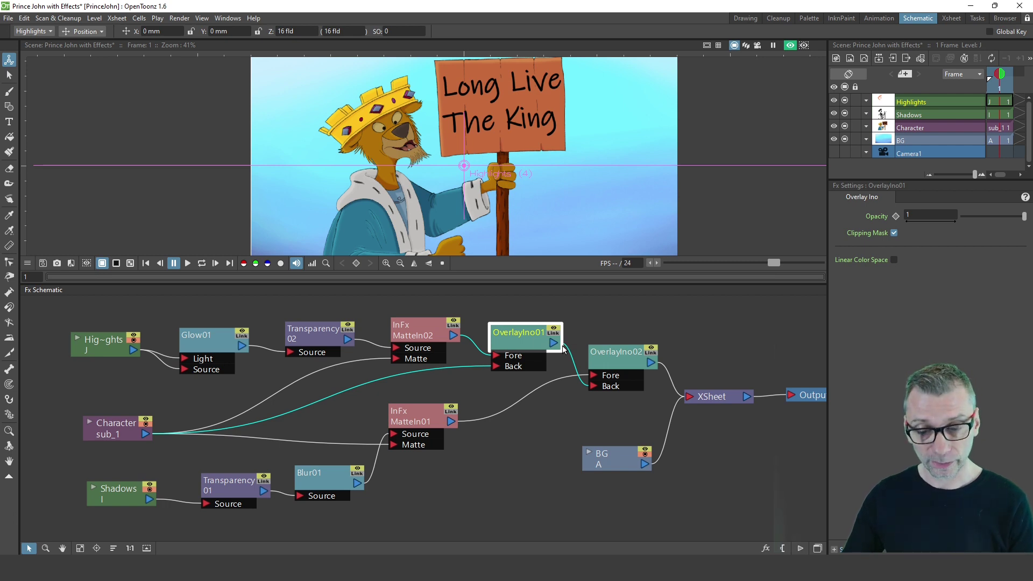
{"action": "mouse_move", "coordinate": [622, 353]}
{"action": "left_mouse_down"}
{"action": "mouse_move", "coordinate": [634, 347]}
{"action": "mouse_move", "coordinate": [622, 348]}
{"action": "left_mouse_up"}
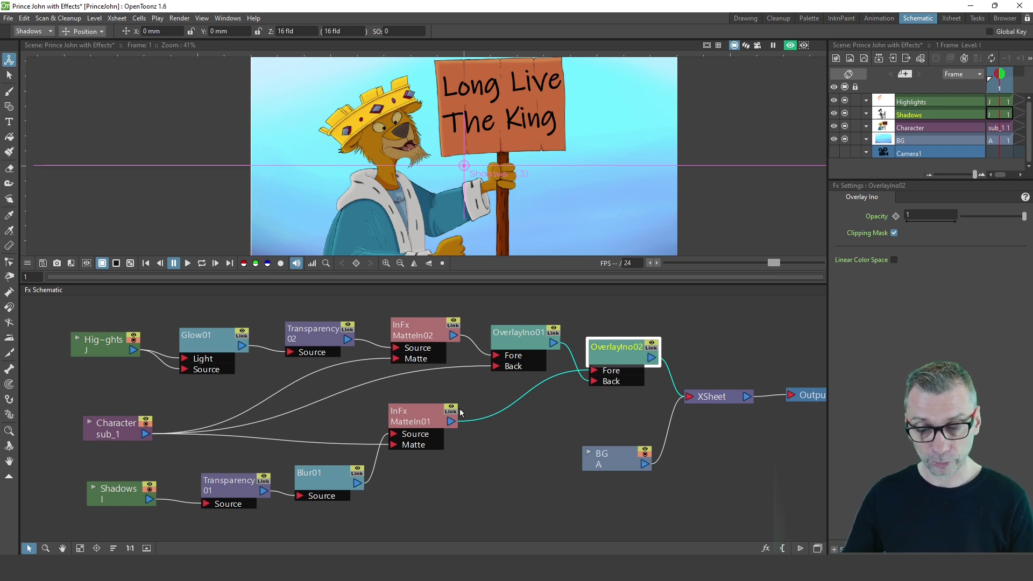
{"action": "left_click", "coordinate": [407, 420]}
{"action": "left_click_drag", "start_coordinate": [407, 420], "coordinate": [433, 425]}
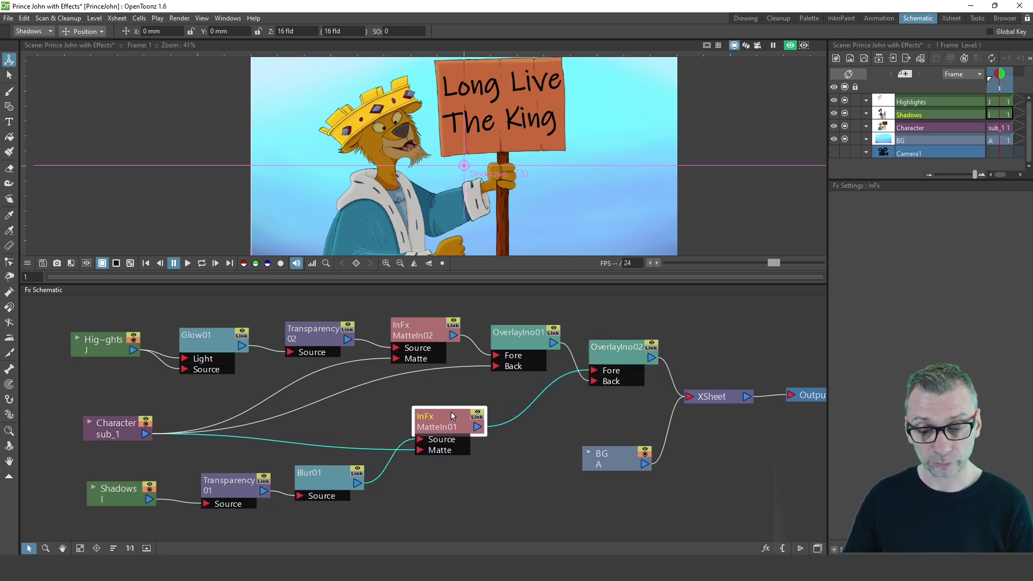
{"action": "left_click", "coordinate": [515, 369]}
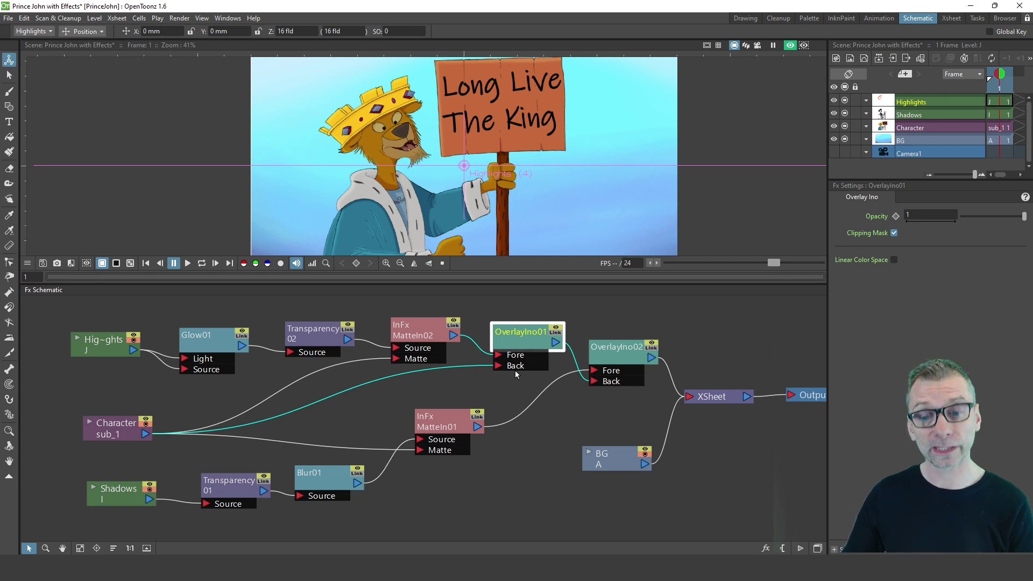
{"action": "left_click_drag", "start_coordinate": [641, 357], "coordinate": [643, 368]}
{"action": "left_click_drag", "start_coordinate": [713, 401], "coordinate": [721, 402]}
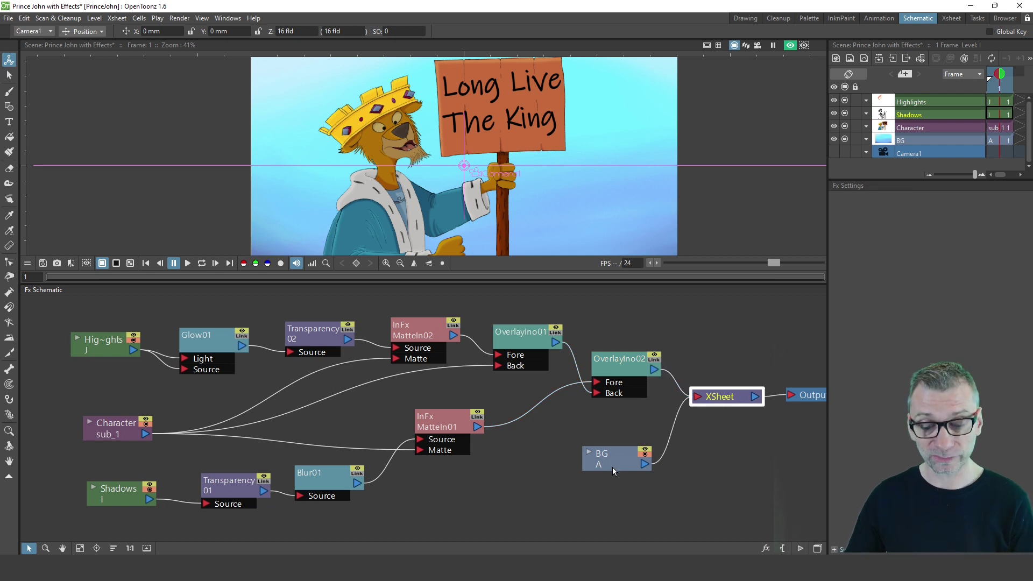
Step: Move the BG node down and to the right, then deselect it
{"action": "left_click_drag", "start_coordinate": [613, 467], "coordinate": [628, 491]}
{"action": "left_click", "coordinate": [572, 431]}
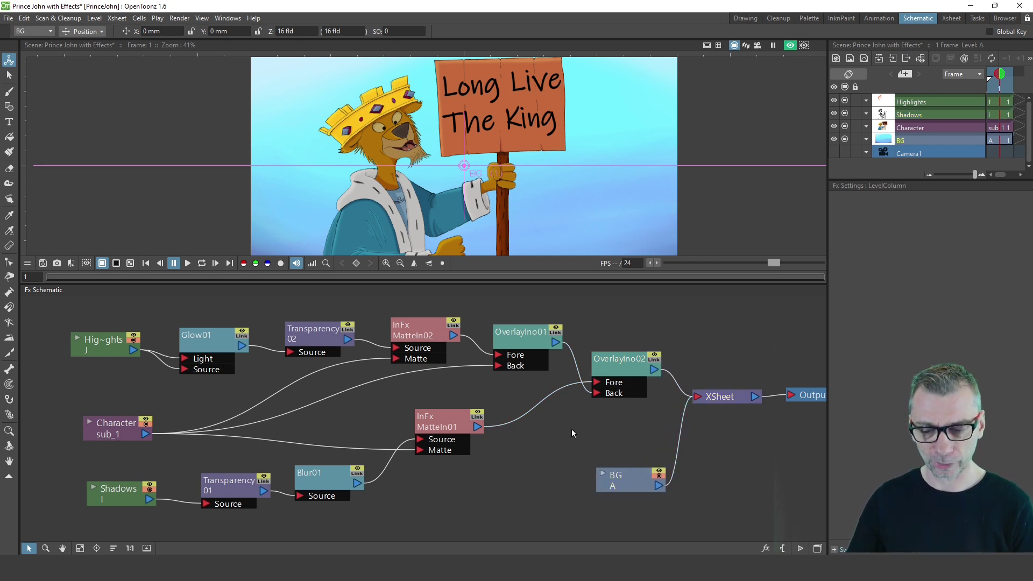